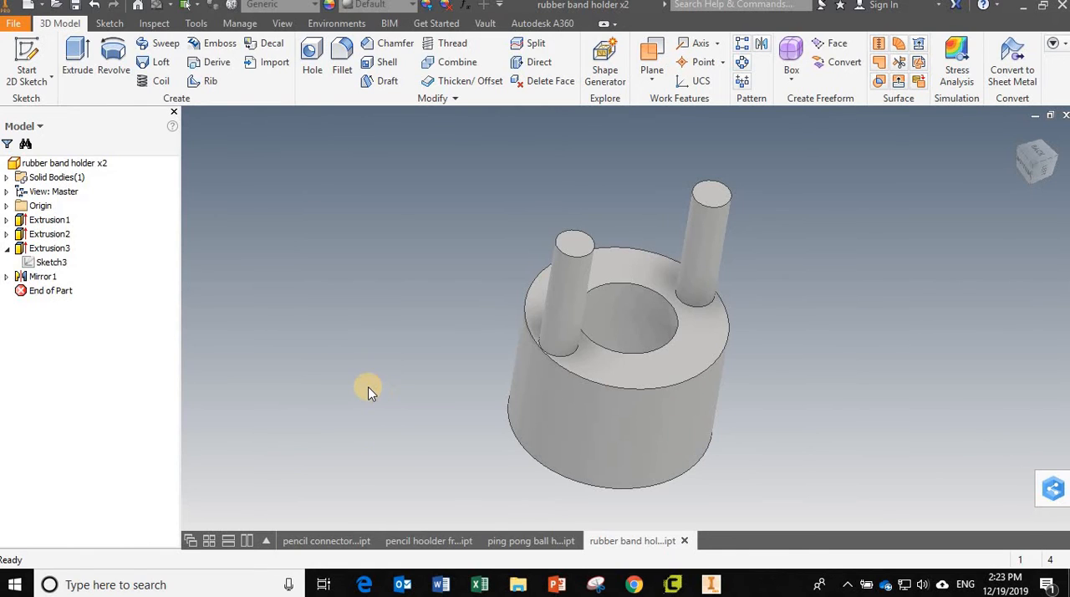
# Step: Reveal the sketches under Extrusion1, Extrusion2 and Extrusion3, and open Sketch3 with the peg's circle for editing
pyautogui.click(6, 248)
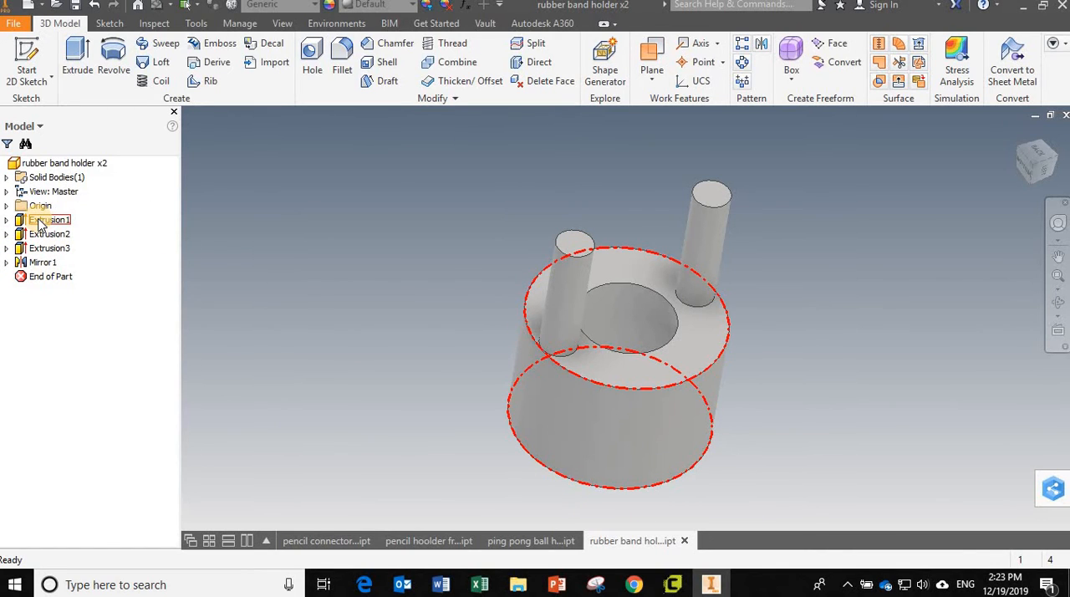
pyautogui.click(6, 220)
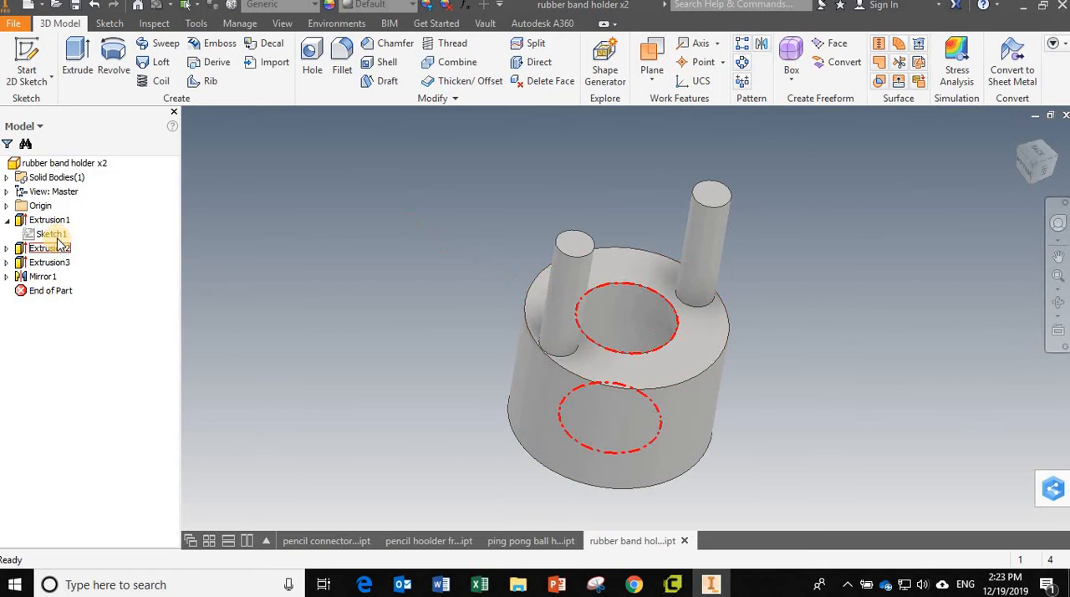
pyautogui.click(6, 248)
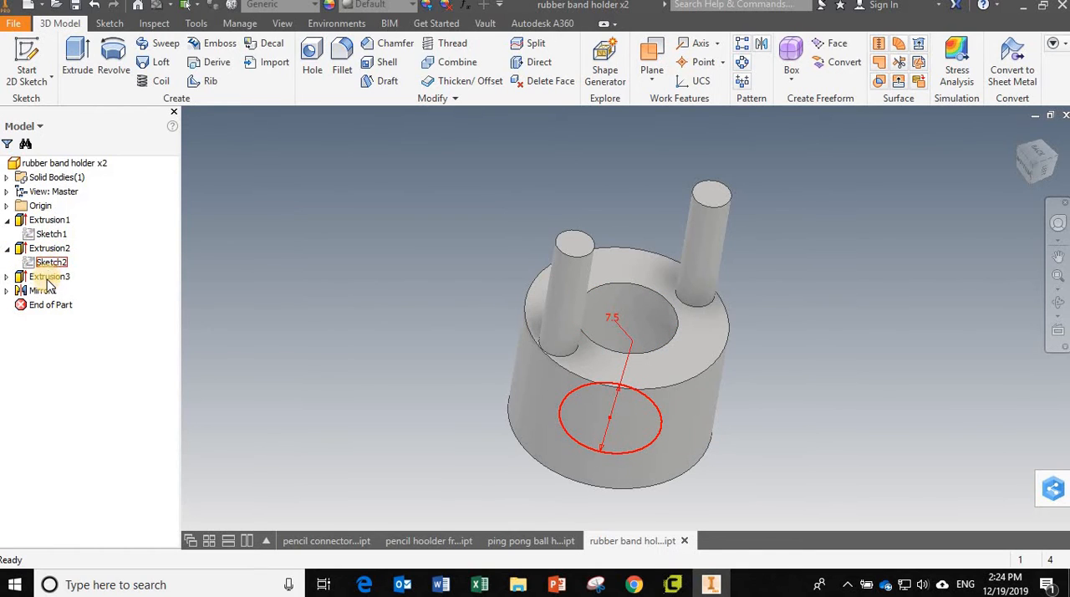
pyautogui.click(7, 276)
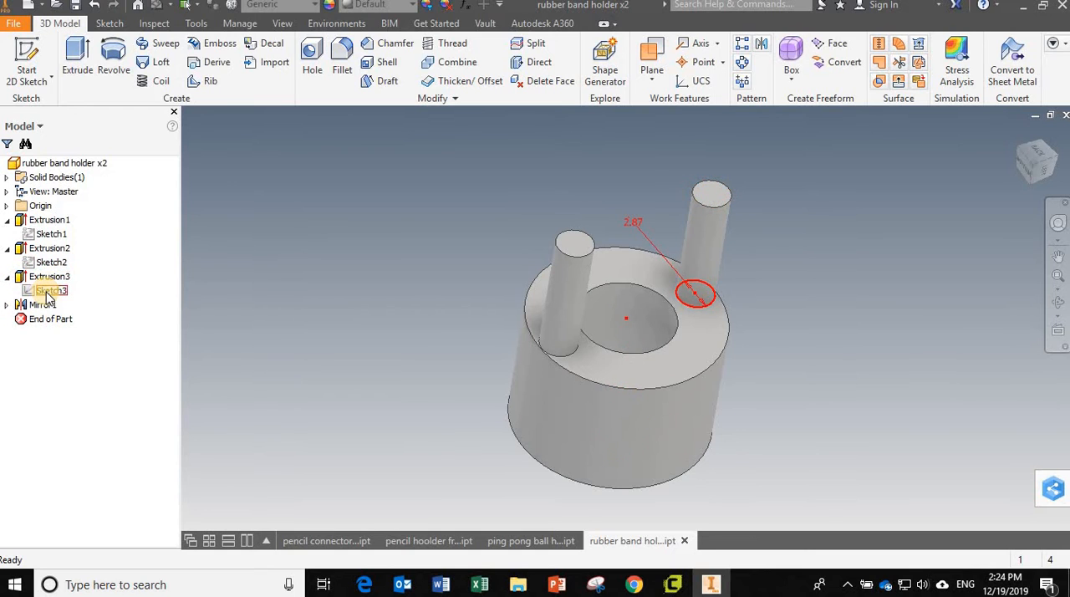
pyautogui.doubleClick(49, 290)
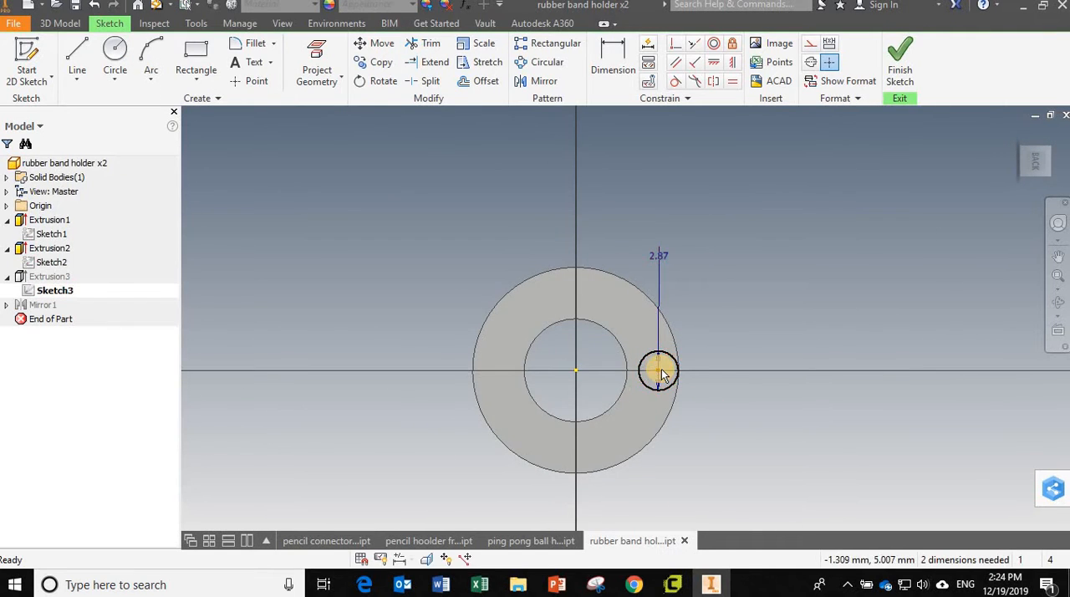
# Step: Set the diameter of the small peg circle to 3 mm
pyautogui.scroll(2, 657, 370)
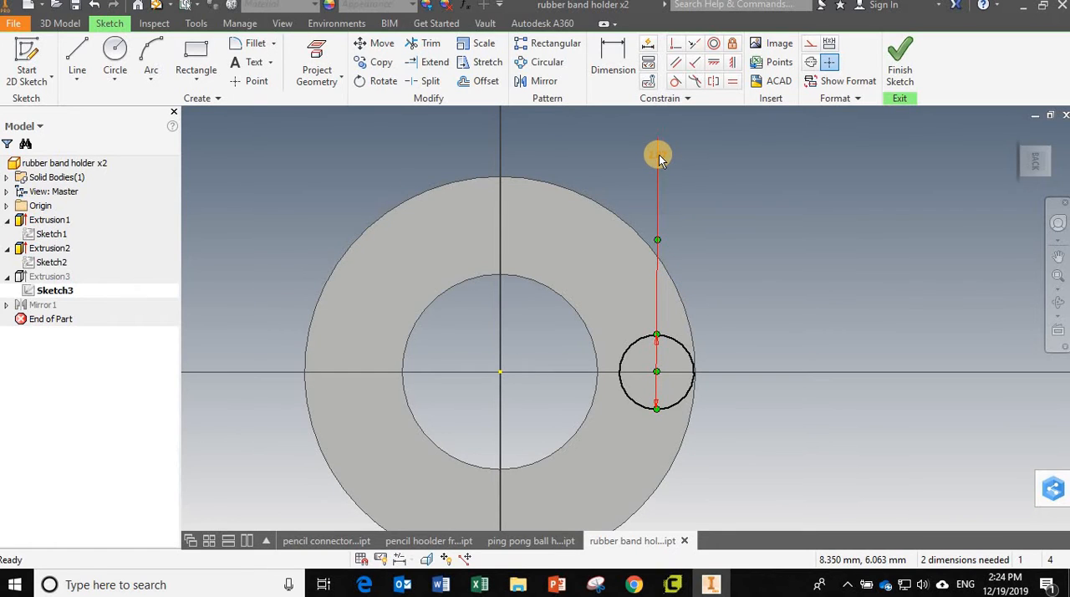
pyautogui.click(658, 154)
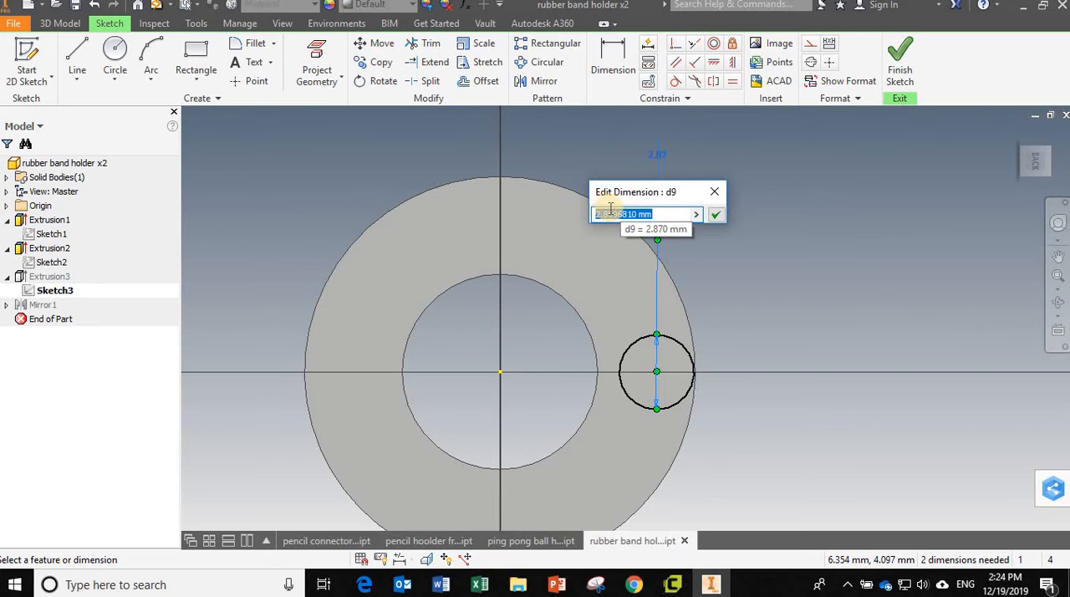
pyautogui.write('3')
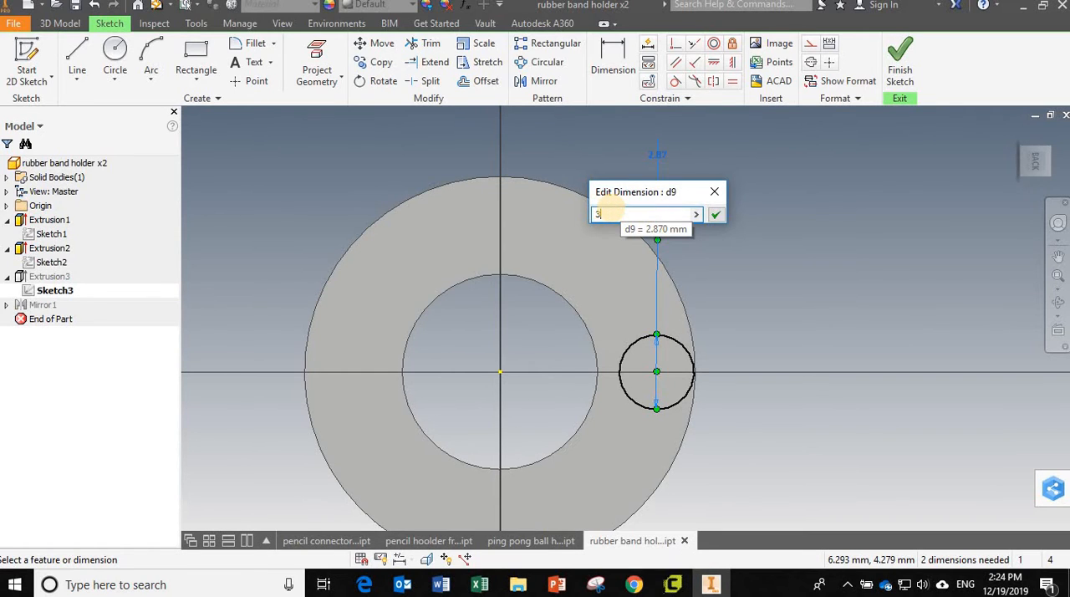
pyautogui.press('Return')
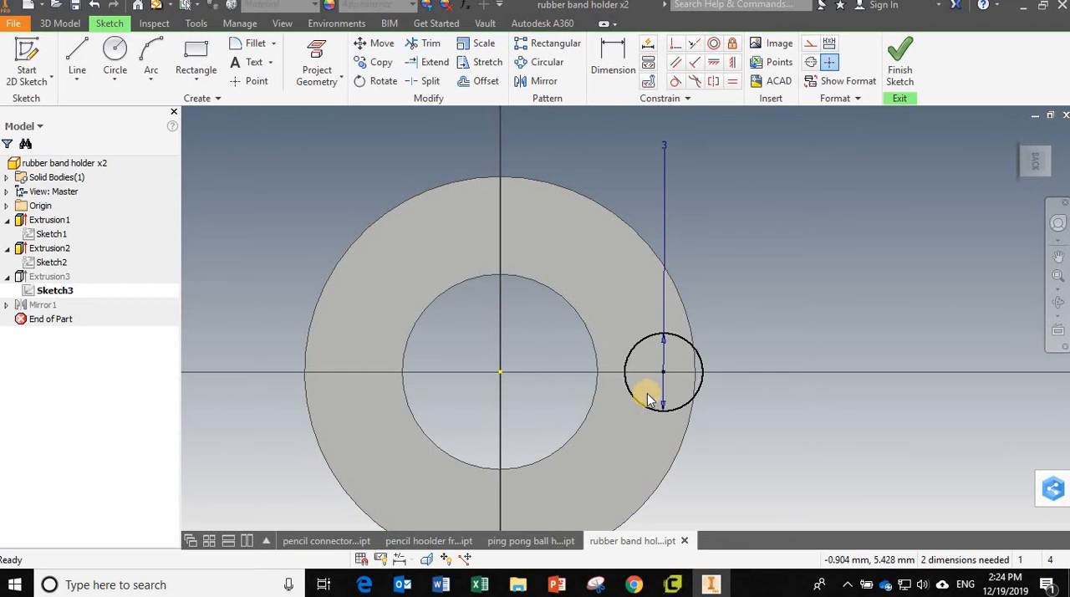
# Step: Move the peg circle off the horizontal axis and draw a horizontal construction line about 12.8 mm long from the origin past the ring's outer edge
pyautogui.moveTo(663, 372); pyautogui.dragTo(634, 304)
pyautogui.click(72, 54)
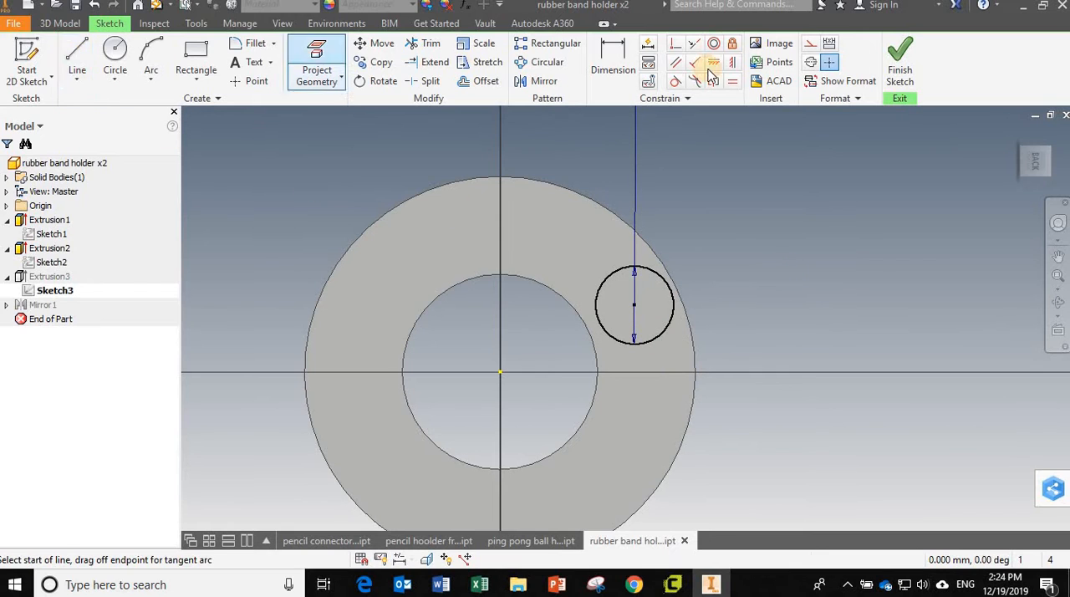
pyautogui.click(499, 371)
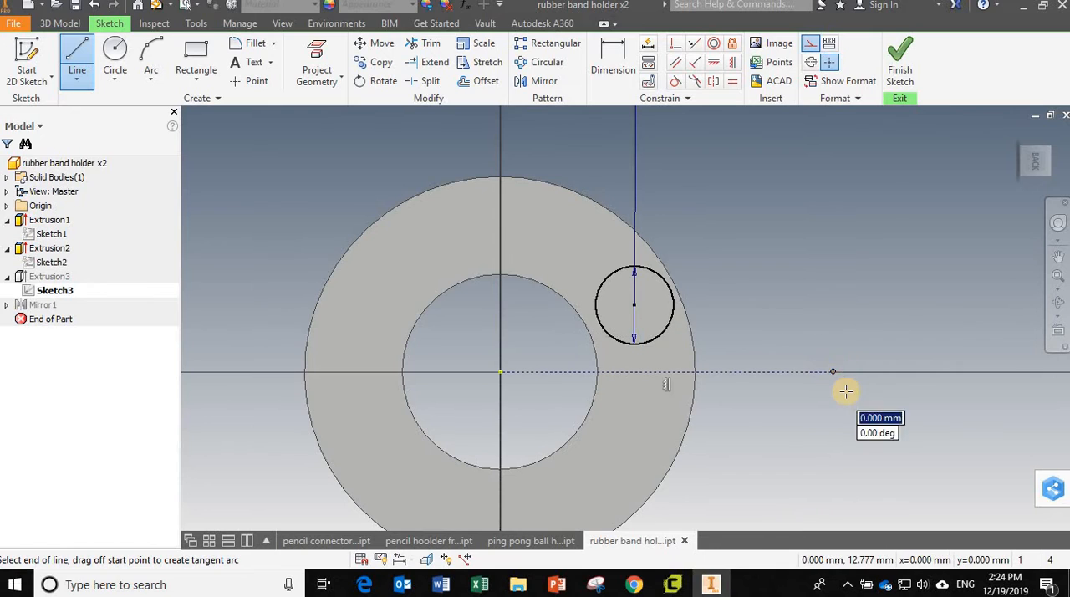
pyautogui.click(832, 372)
pyautogui.press('Escape')
# Step: Try making the peg circle's center coincident with the construction line's midpoint, and undo that constraint
pyautogui.click(676, 44)
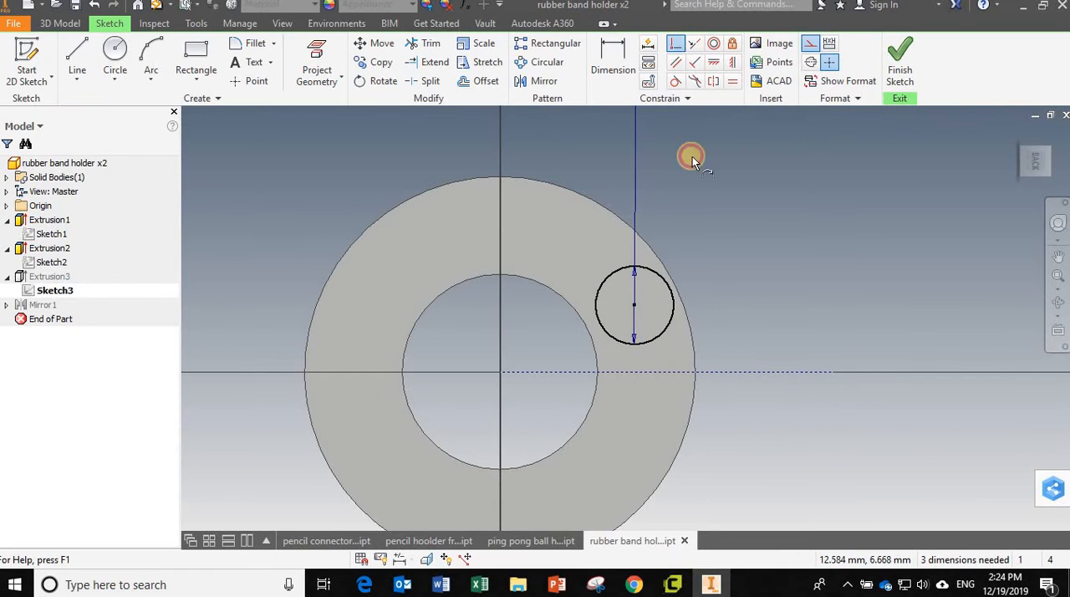
pyautogui.click(634, 304)
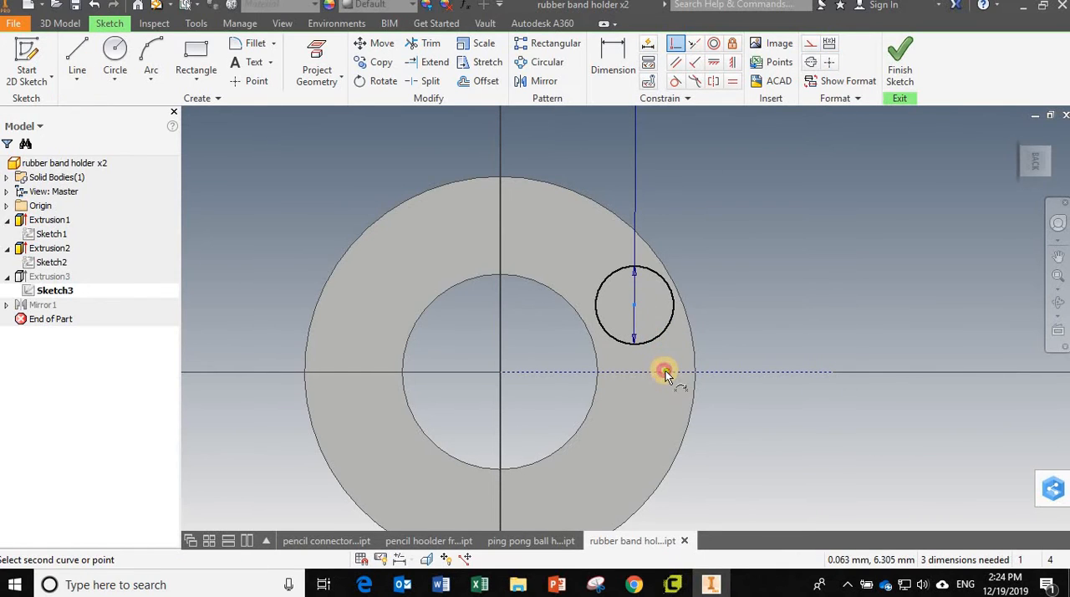
pyautogui.click(666, 371)
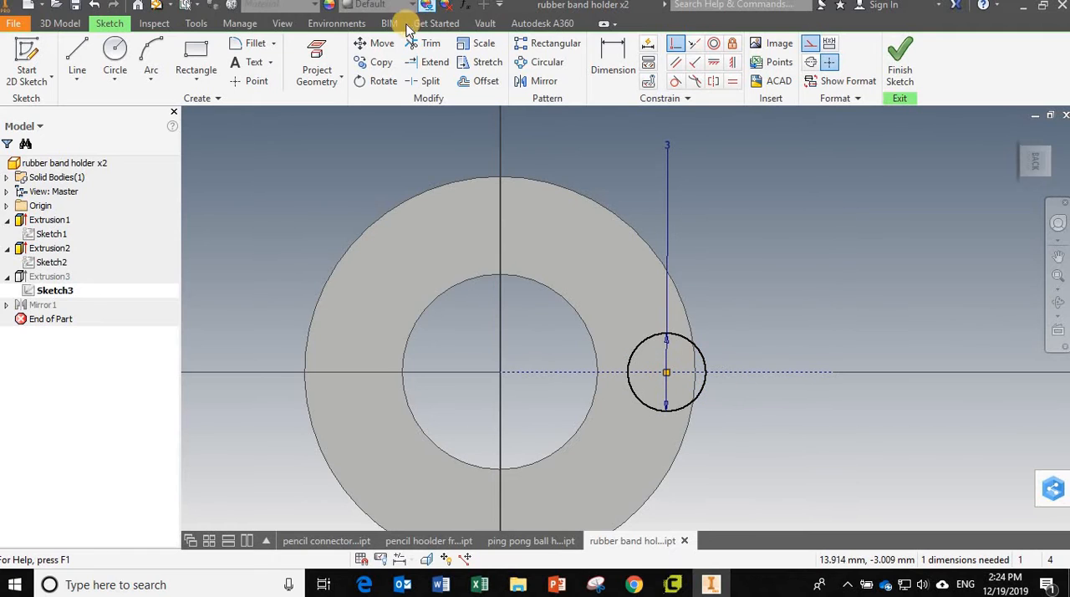
pyautogui.click(104, 7)
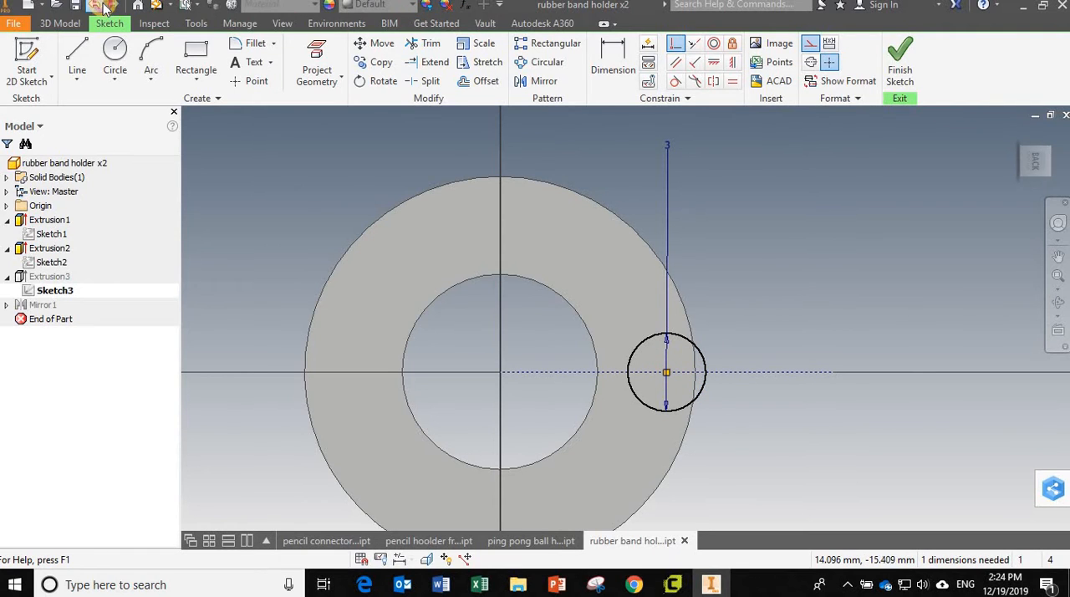
# Step: Constrain the peg circle's center to lie on the horizontal construction line with a coincident constraint, without snapping to the line's midpoint
pyautogui.click(675, 43)
pyautogui.click(636, 307)
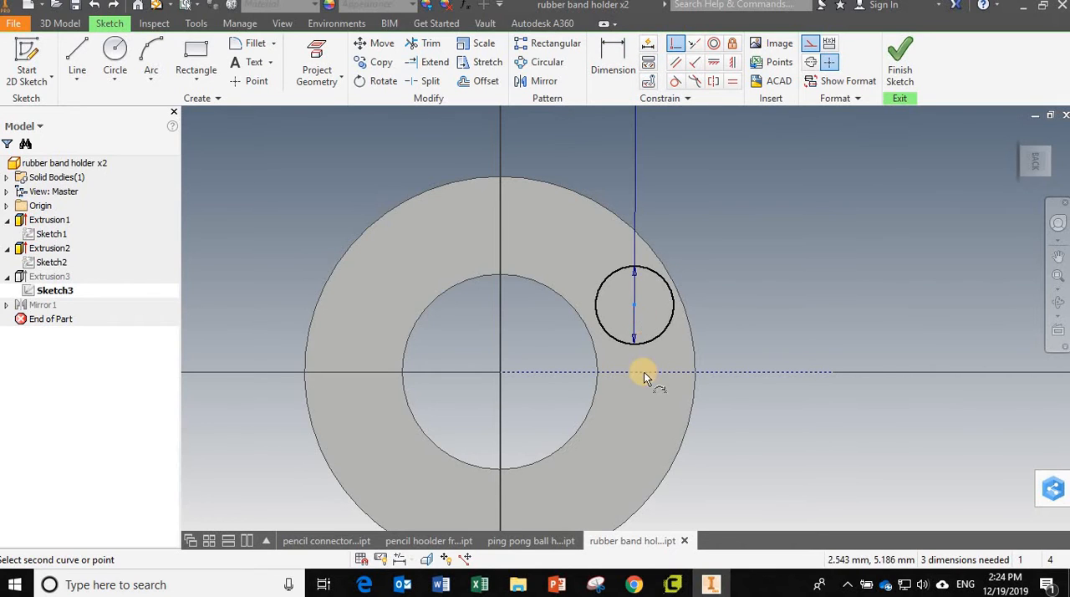
pyautogui.click(635, 372)
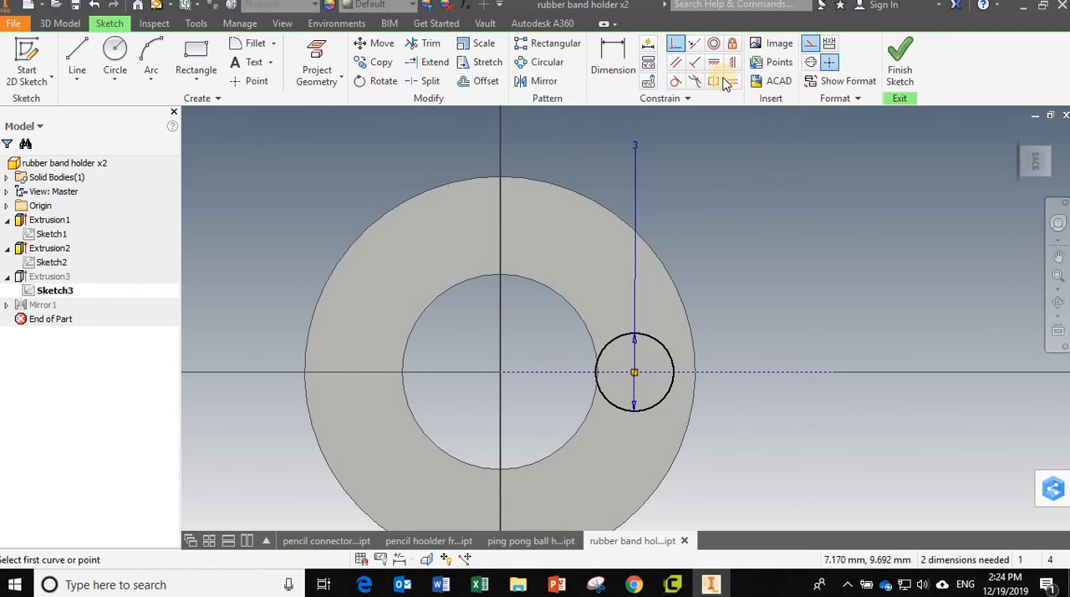
# Step: Dimension the peg circle's center 6 mm horizontally from the origin and finish the sketch
pyautogui.click(613, 58)
pyautogui.click(633, 373)
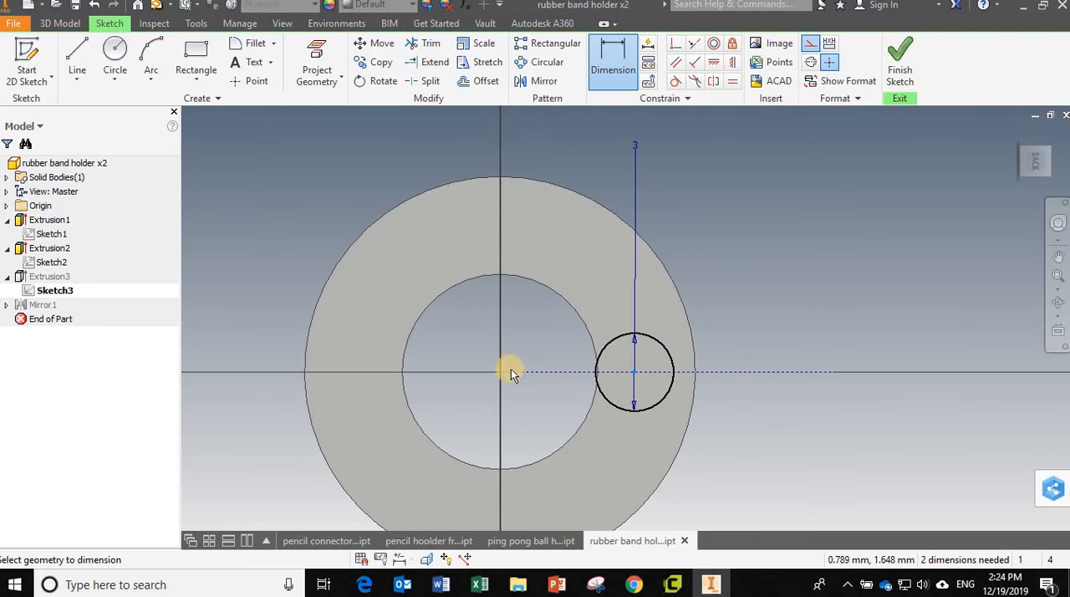
pyautogui.click(500, 372)
pyautogui.click(538, 421)
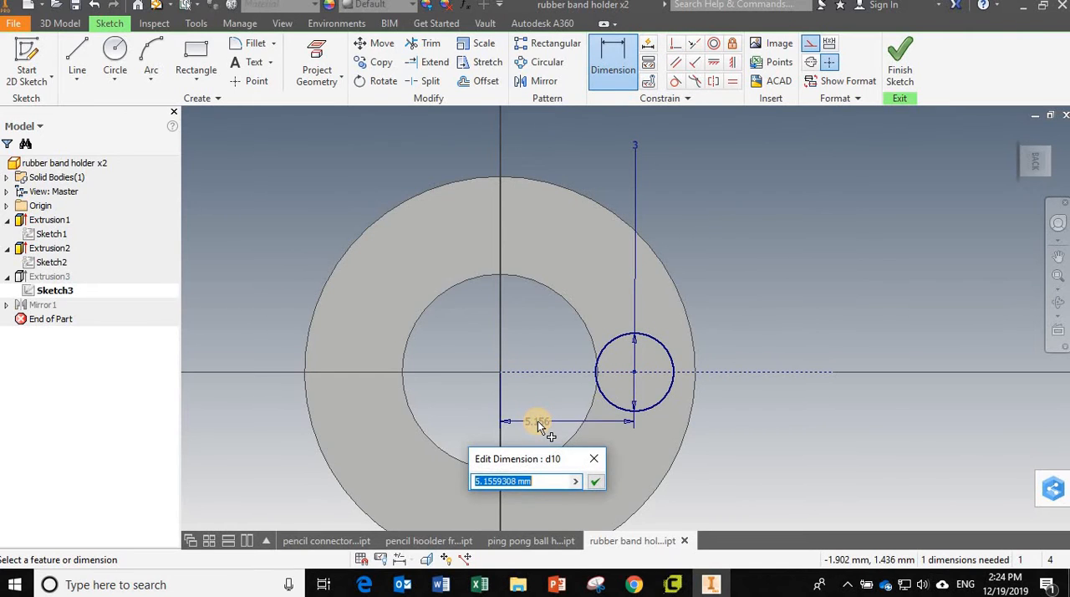
pyautogui.write('6')
pyautogui.press('Return')
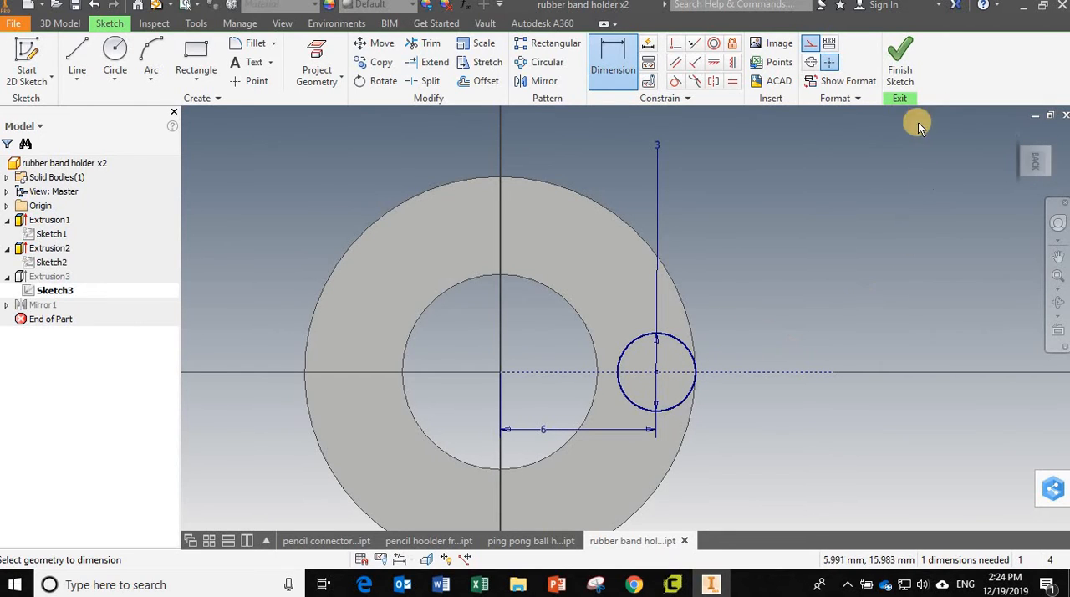
pyautogui.click(904, 65)
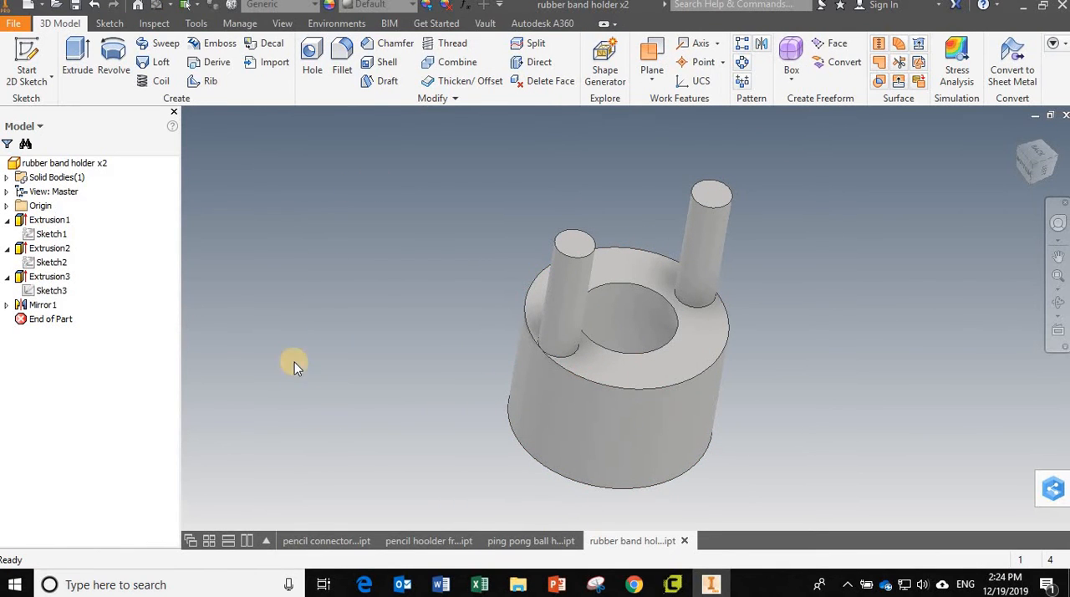
# Step: Switch to the ping pong ball holder part and delete the loose Sketch1 from the model
pyautogui.click(514, 540)
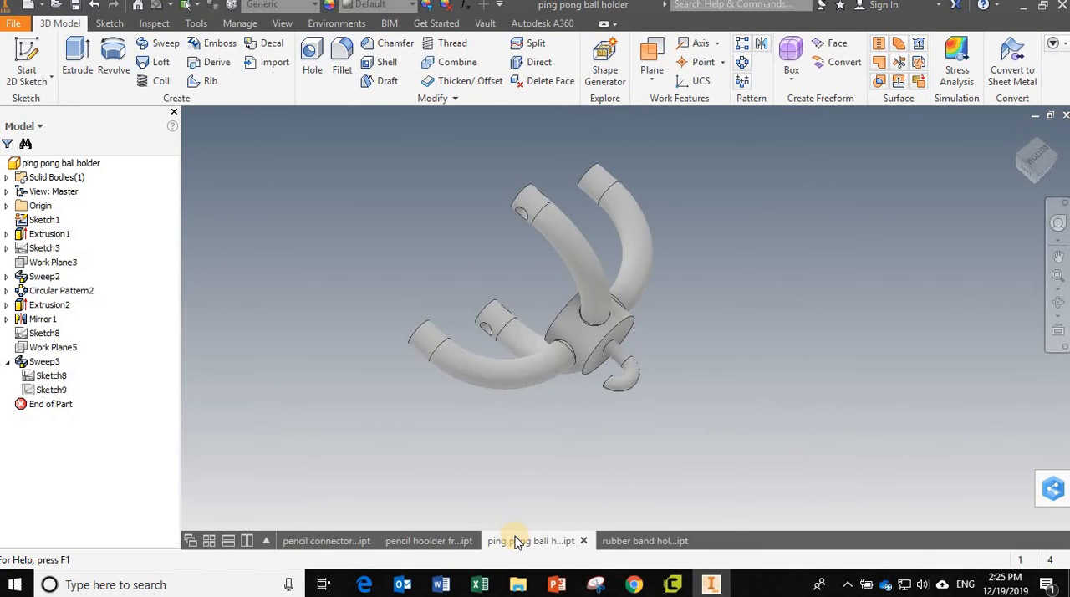
pyautogui.moveTo(406, 306)
pyautogui.keyDown('shift'); pyautogui.mouseDown(button='middle')
pyautogui.moveTo(435, 359)
pyautogui.moveTo(474, 342)
pyautogui.moveTo(473, 332)
pyautogui.moveTo(389, 373)
pyautogui.moveTo(351, 351)
pyautogui.mouseUp(button='middle'); pyautogui.keyUp('shift')
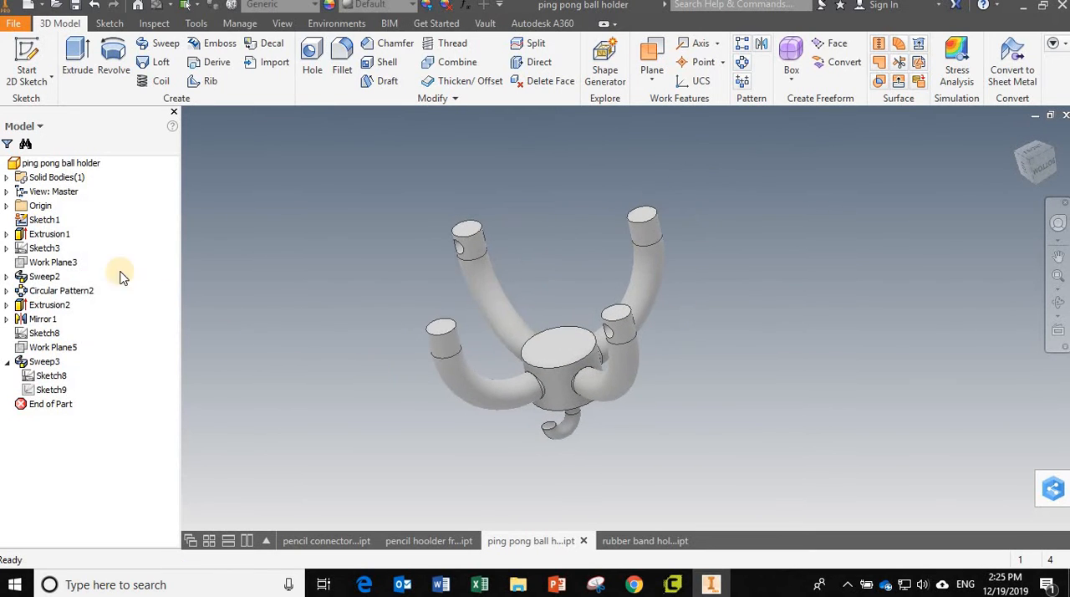
pyautogui.rightClick(37, 224)
pyautogui.click(60, 274)
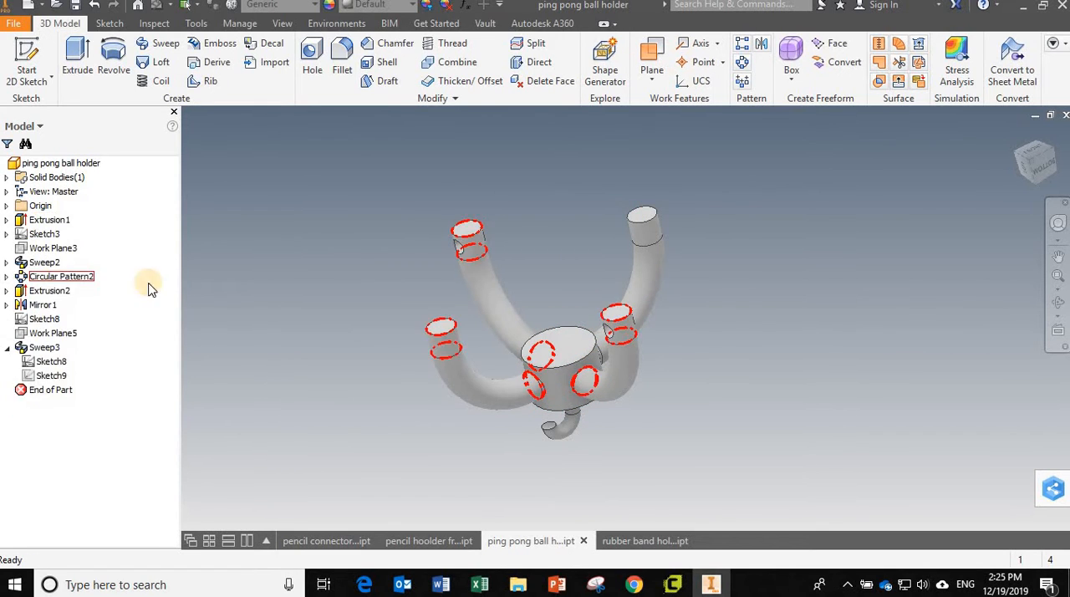
pyautogui.click(61, 276)
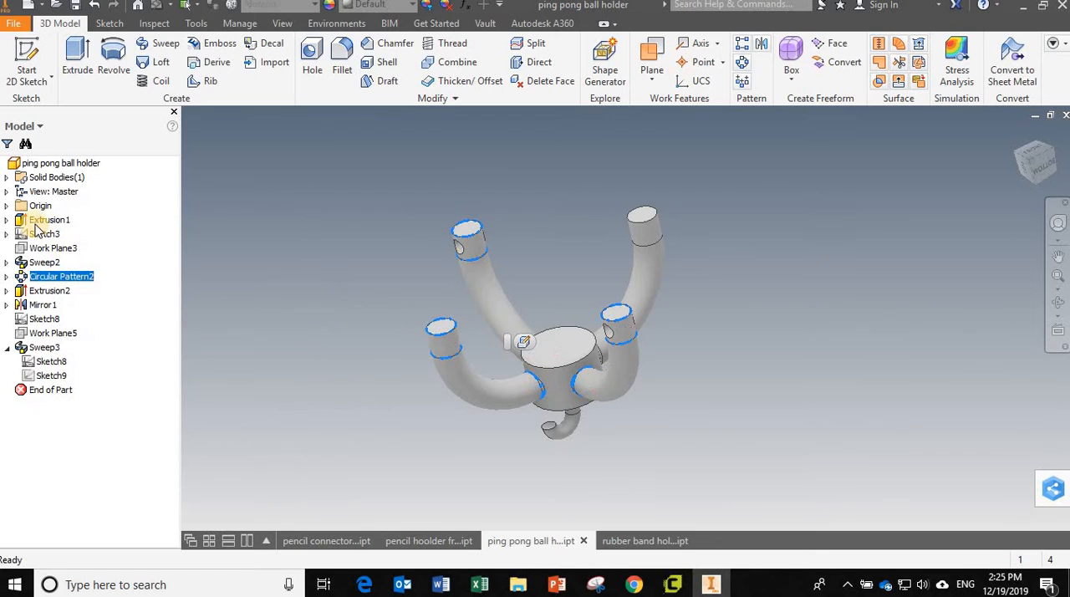
# Step: Open Sketch3, the arm's path under Sweep2, to examine its dimensions and constraints, and exit the sketch
pyautogui.click(6, 220)
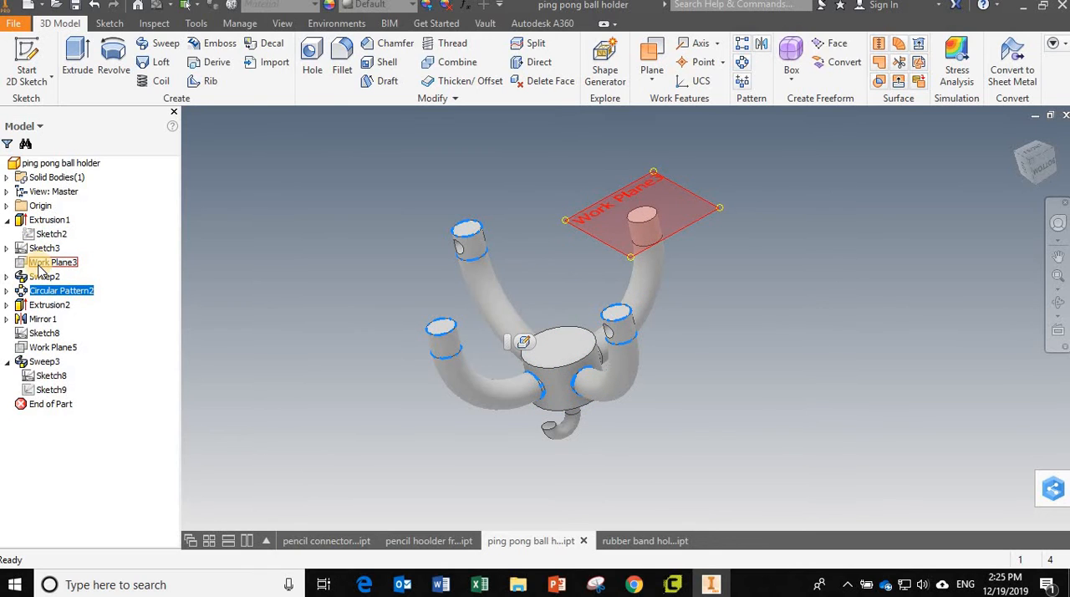
pyautogui.click(6, 277)
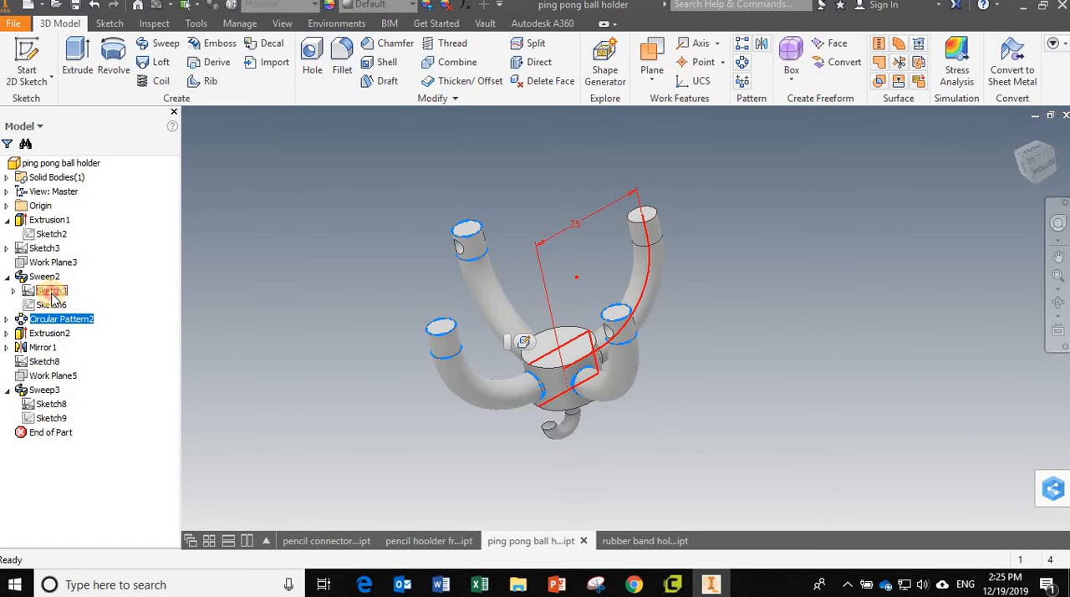
pyautogui.doubleClick(51, 293)
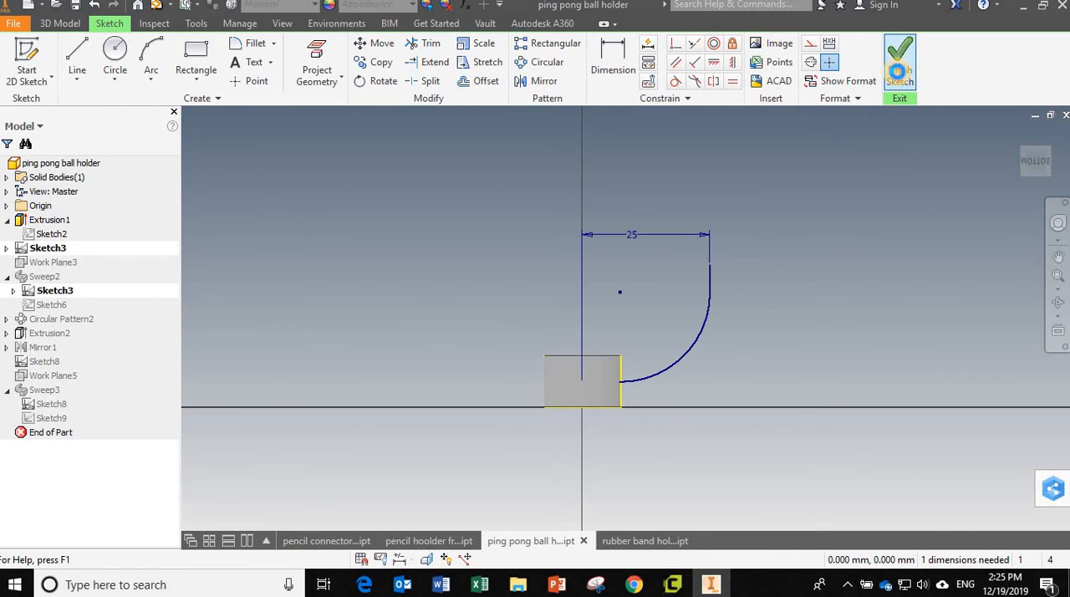
pyautogui.click(899, 60)
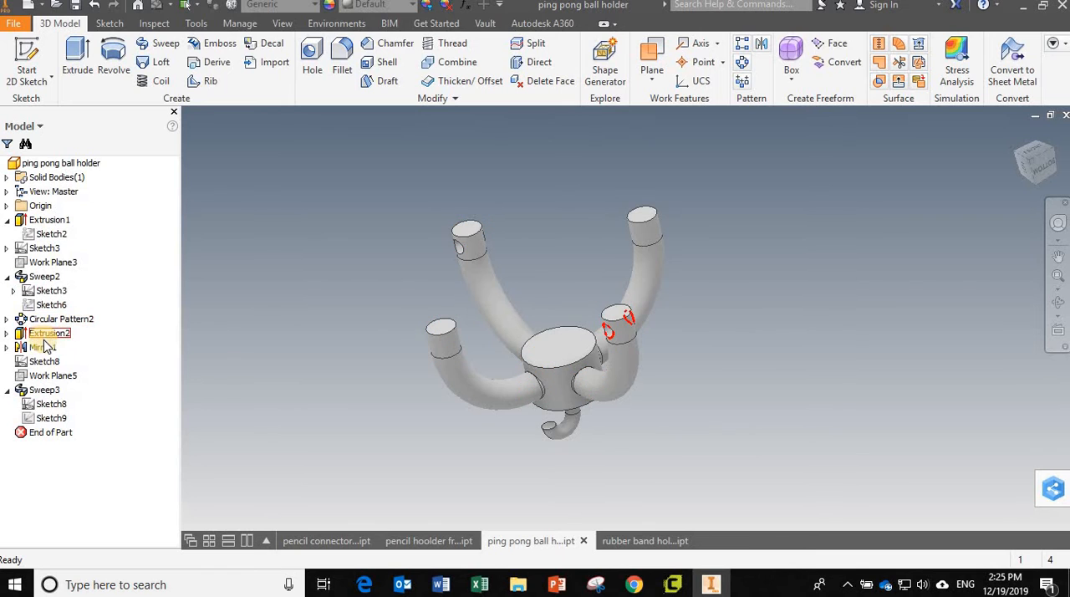
# Step: Open Sketch7 of Extrusion2 for editing with sliced graphics, and move the hole circle off the center of the arm tip
pyautogui.click(6, 333)
pyautogui.doubleClick(48, 347)
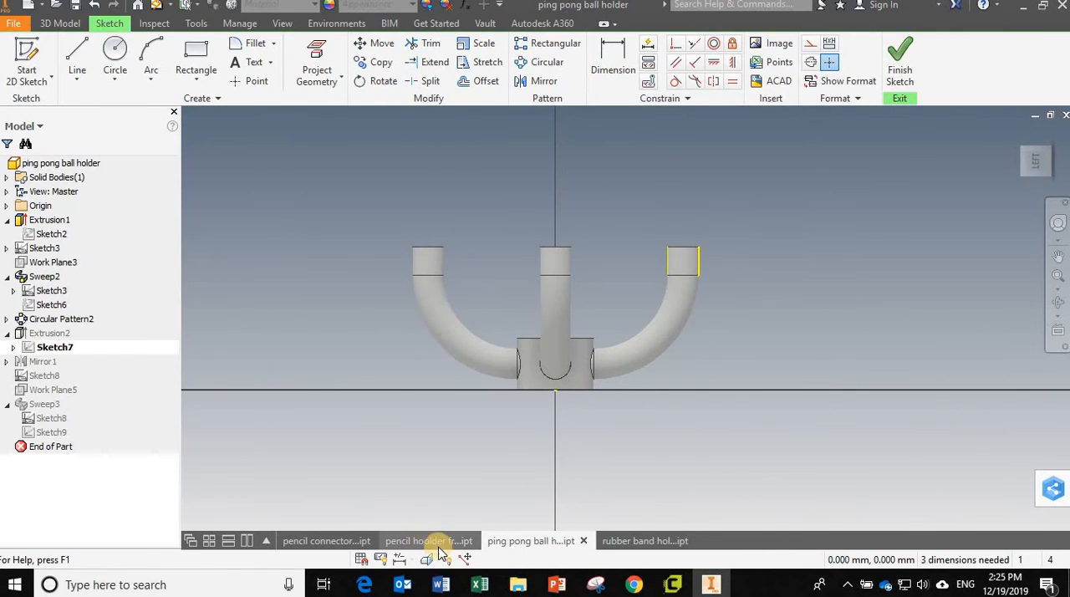
pyautogui.click(426, 559)
pyautogui.scroll(5, 681, 271)
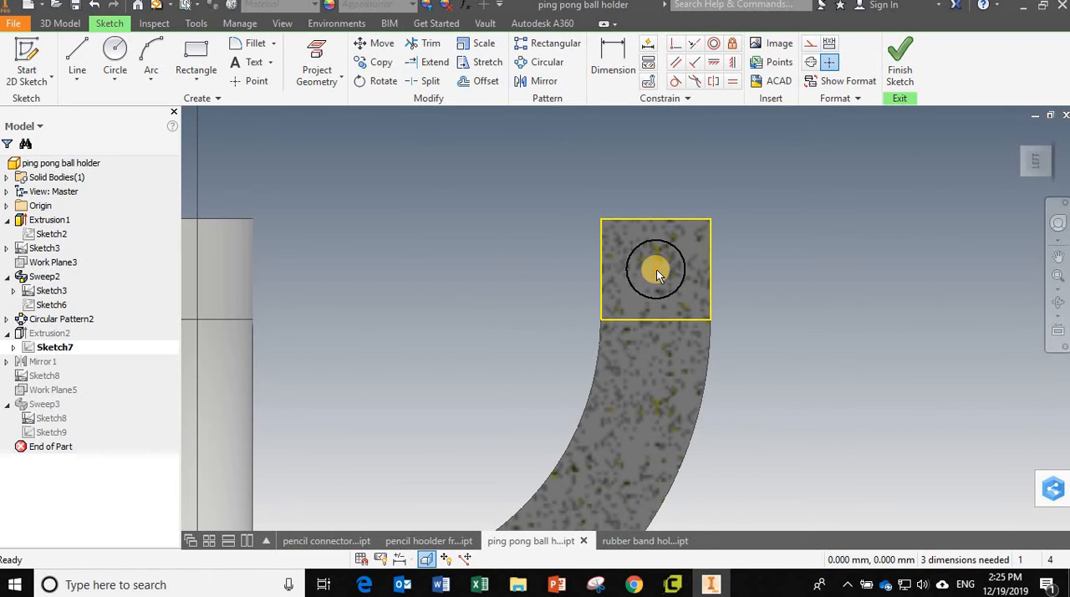
pyautogui.moveTo(656, 269)
pyautogui.mouseDown()
pyautogui.moveTo(681, 292)
pyautogui.moveTo(681, 317)
pyautogui.moveTo(633, 286)
pyautogui.moveTo(645, 253)
pyautogui.moveTo(641, 277)
pyautogui.moveTo(674, 280)
pyautogui.mouseUp()
# Step: Draw a horizontal construction line across the arm tip square between the midpoints of its two vertical edges
pyautogui.click(77, 59)
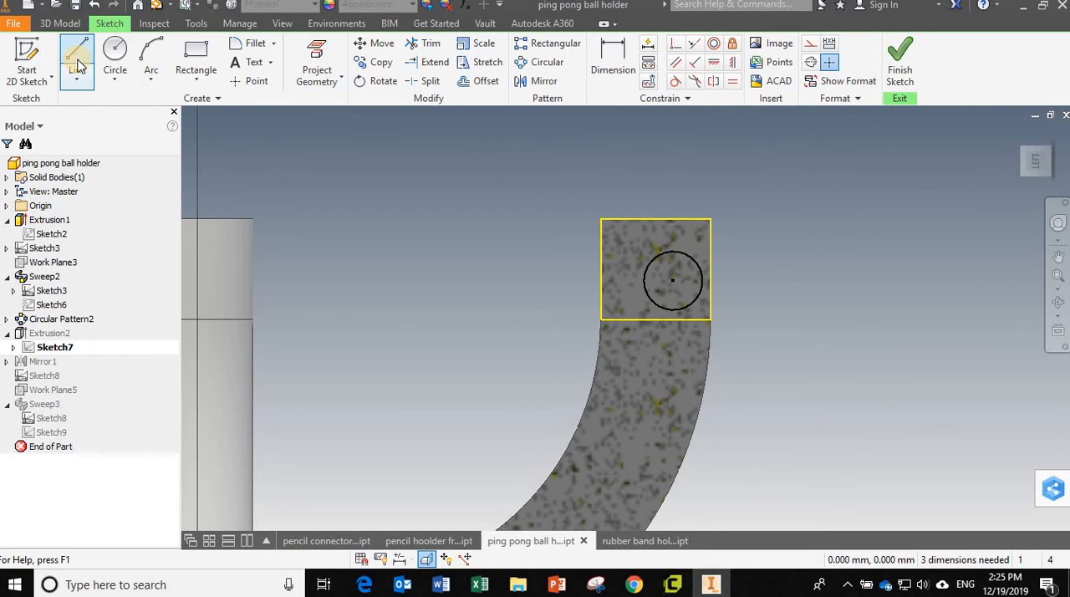
pyautogui.click(676, 43)
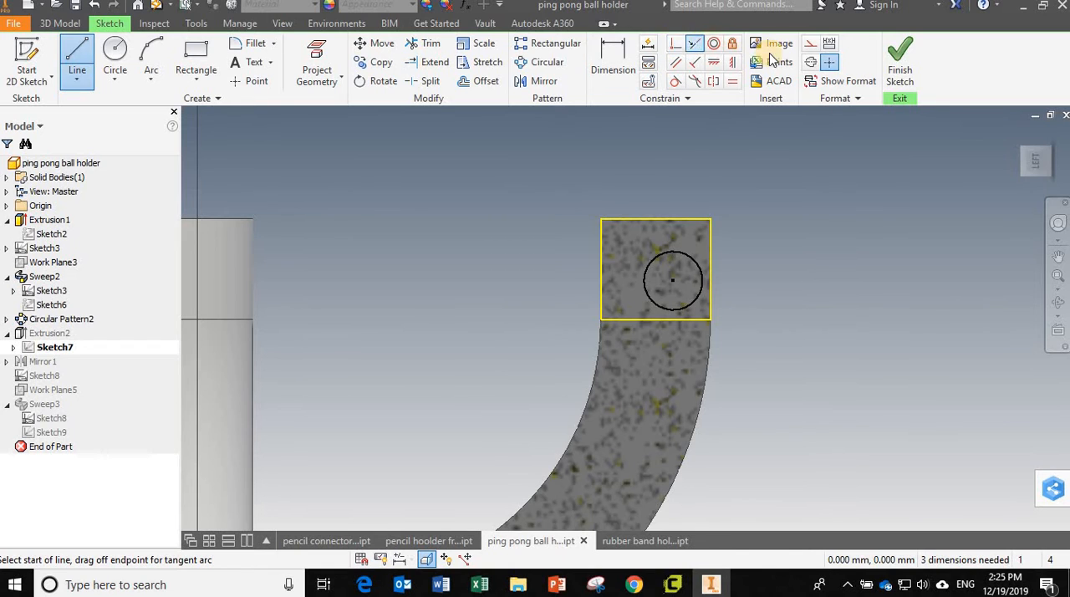
pyautogui.click(813, 43)
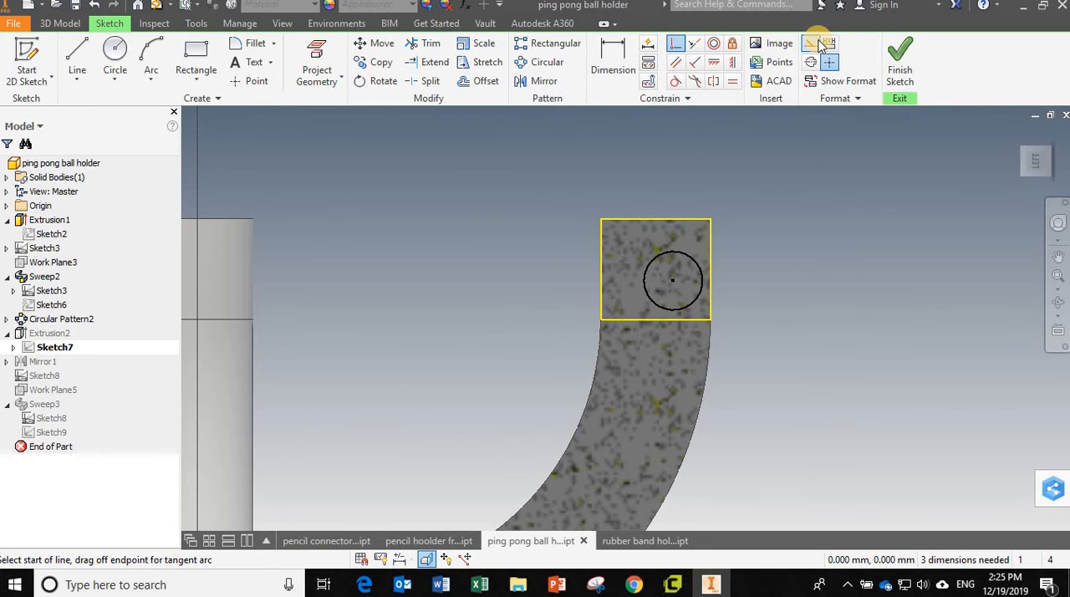
pyautogui.click(693, 42)
pyautogui.click(77, 59)
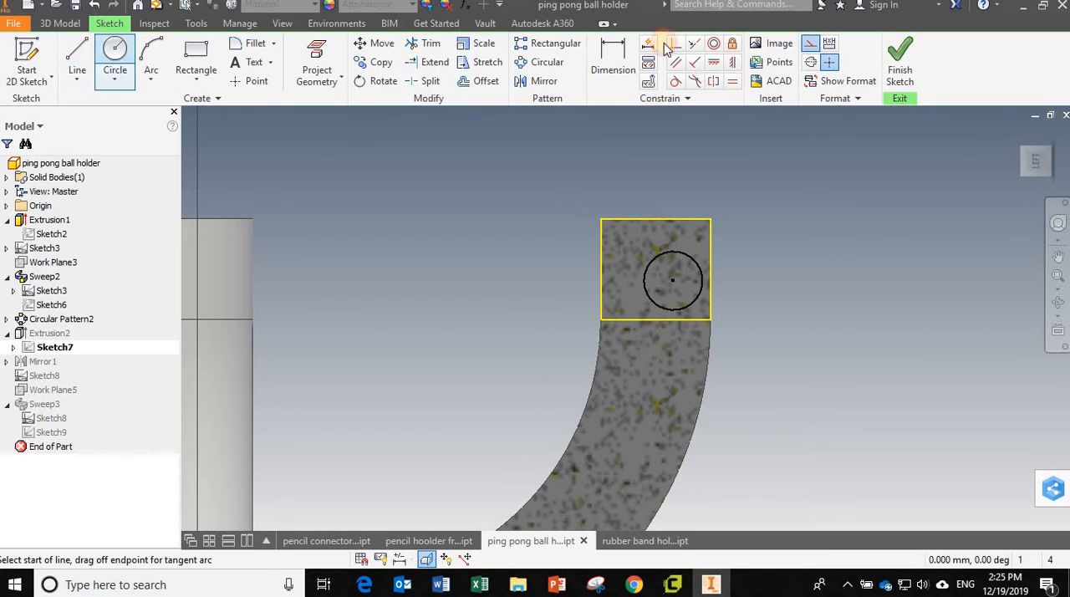
pyautogui.click(602, 270)
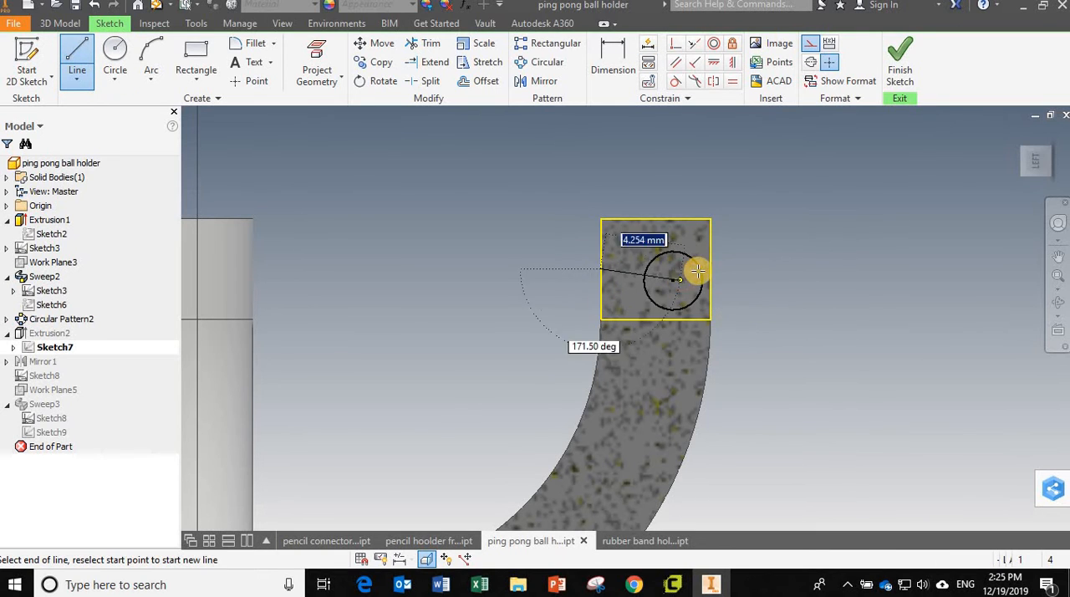
pyautogui.click(708, 268)
# Step: Constrain the hole circle's center coincident with the midpoint of the construction line
pyautogui.click(676, 42)
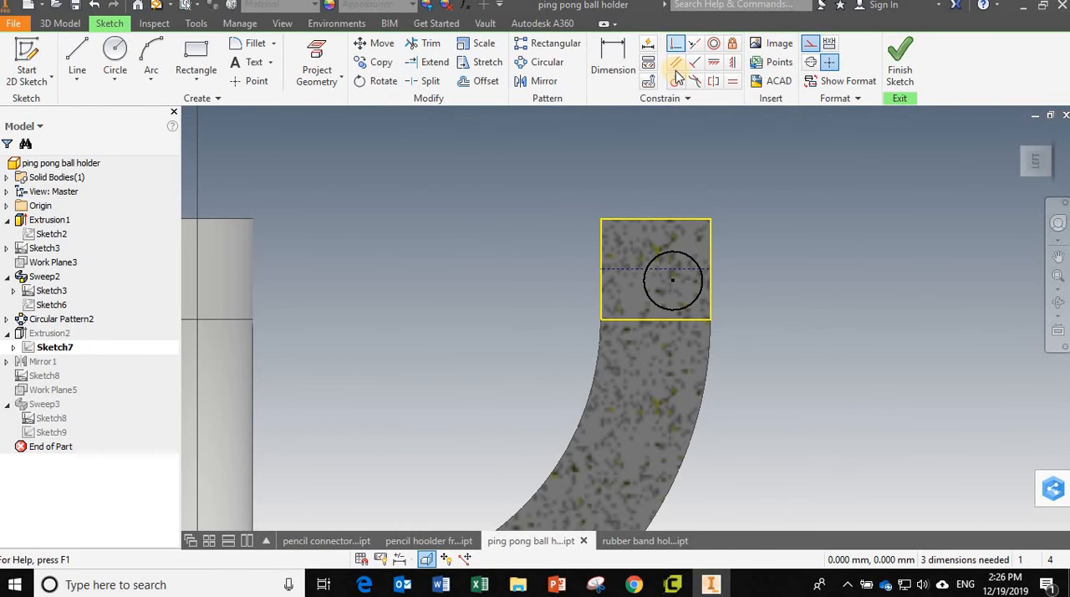
pyautogui.click(663, 270)
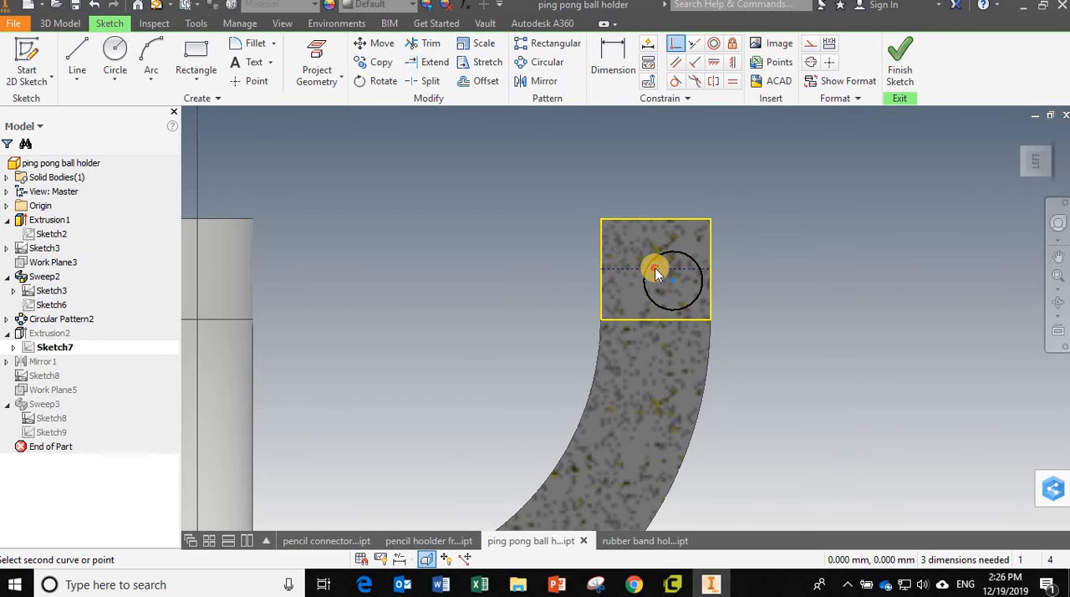
pyautogui.click(656, 269)
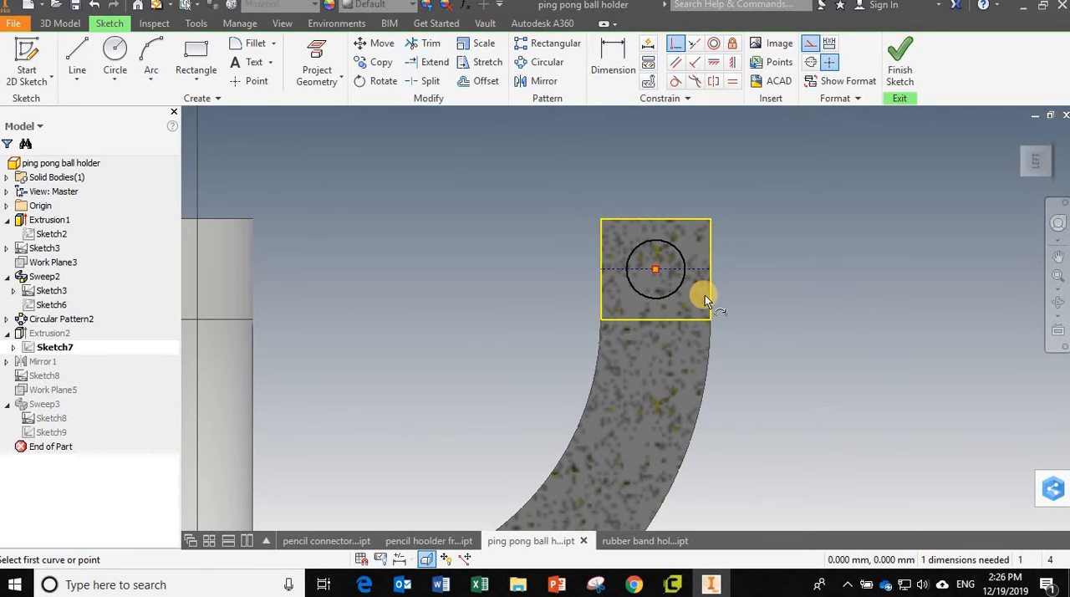
# Step: Dimension the hole circle's diameter as 3 mm and finish the sketch
pyautogui.click(611, 56)
pyautogui.click(677, 245)
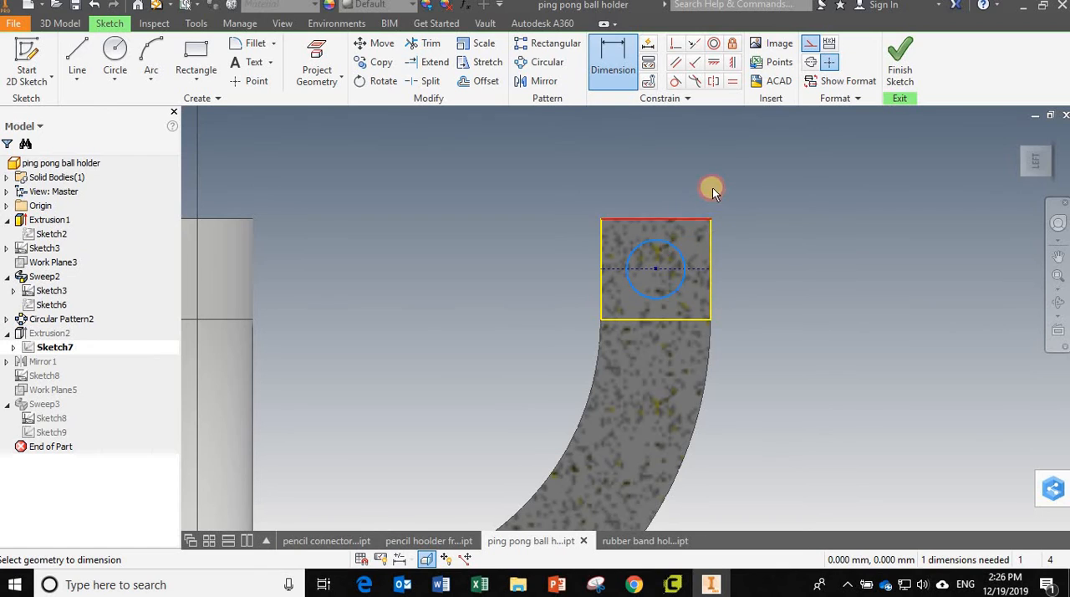
pyautogui.click(711, 187)
pyautogui.write('3')
pyautogui.press('Return')
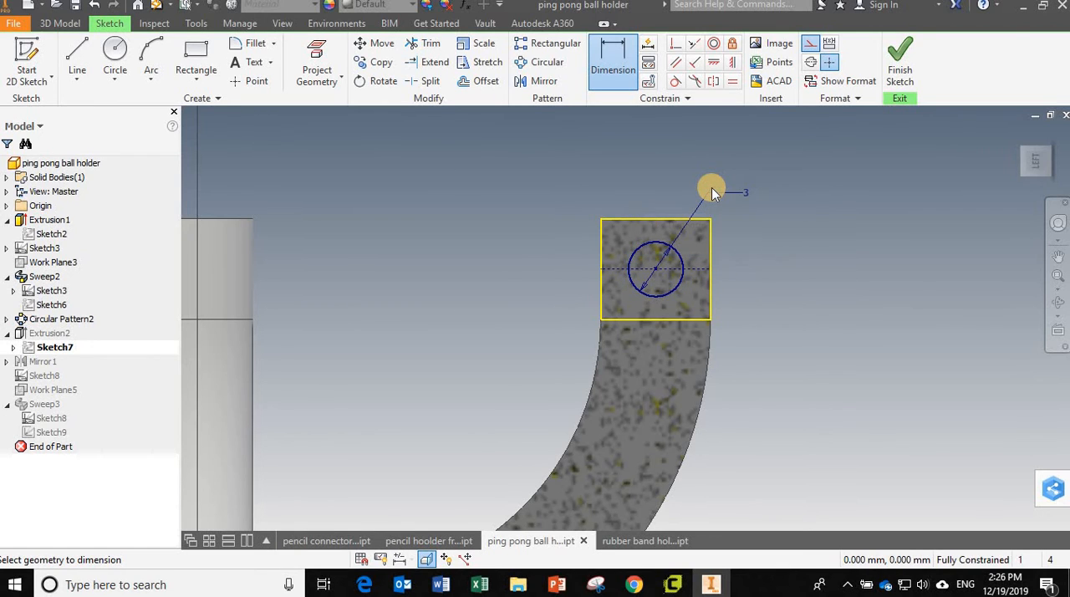
pyautogui.press('Escape')
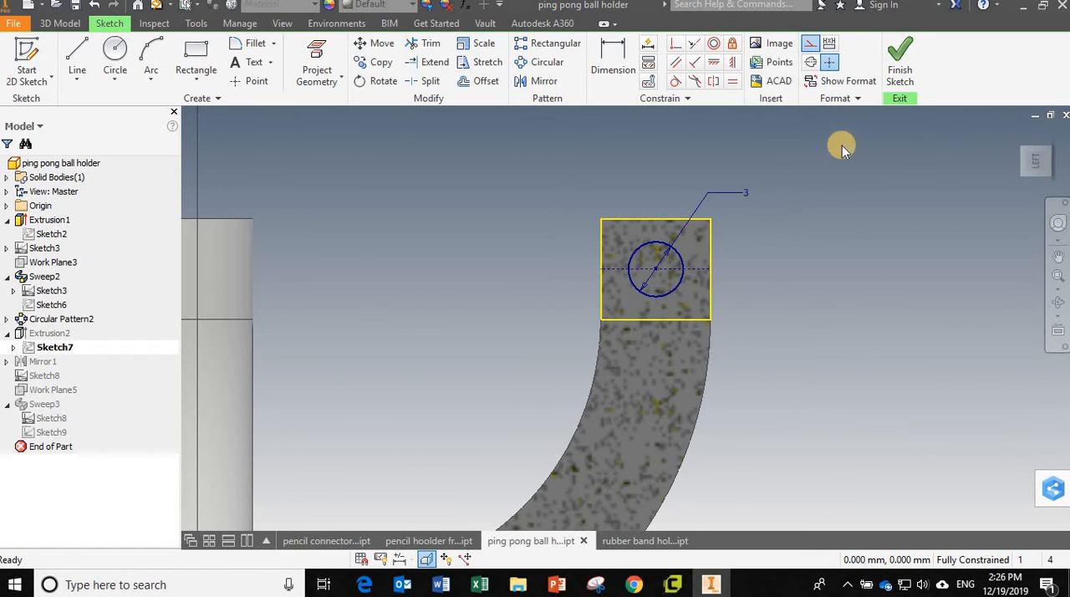
pyautogui.click(895, 61)
pyautogui.click(896, 63)
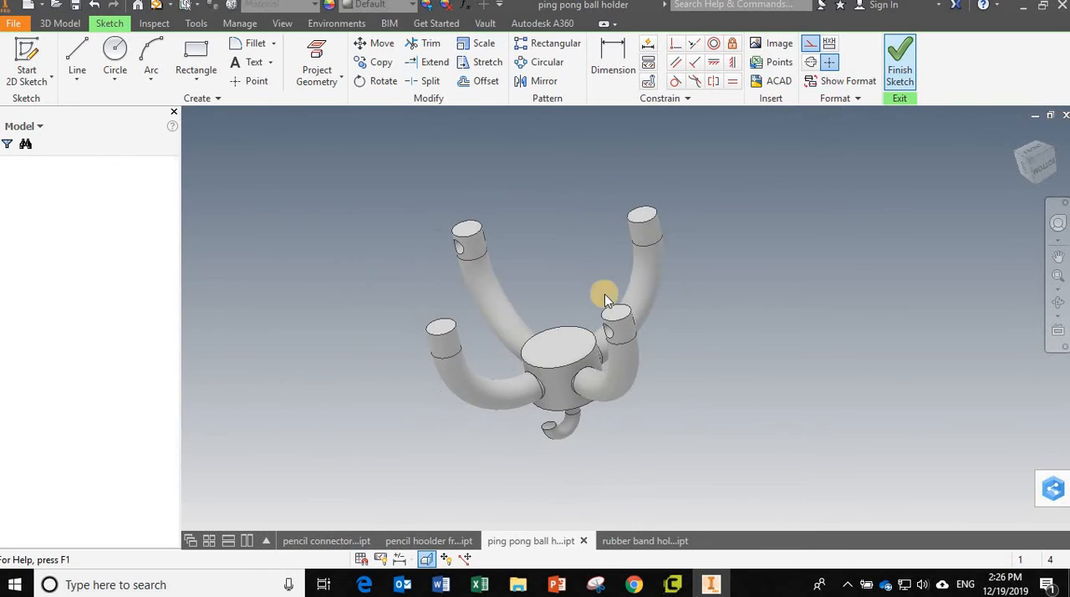
# Step: Switch to the pencil holder from bottom part and check the sketches under Extrusion1 and Extrusion2 for full constraint
pyautogui.click(427, 541)
pyautogui.click(537, 544)
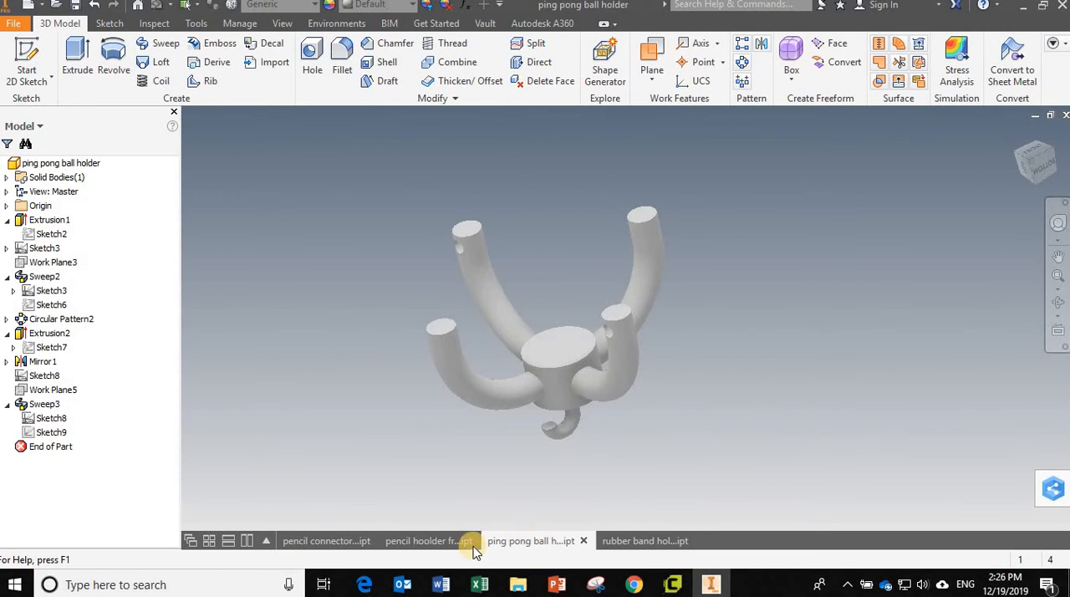
pyautogui.click(426, 542)
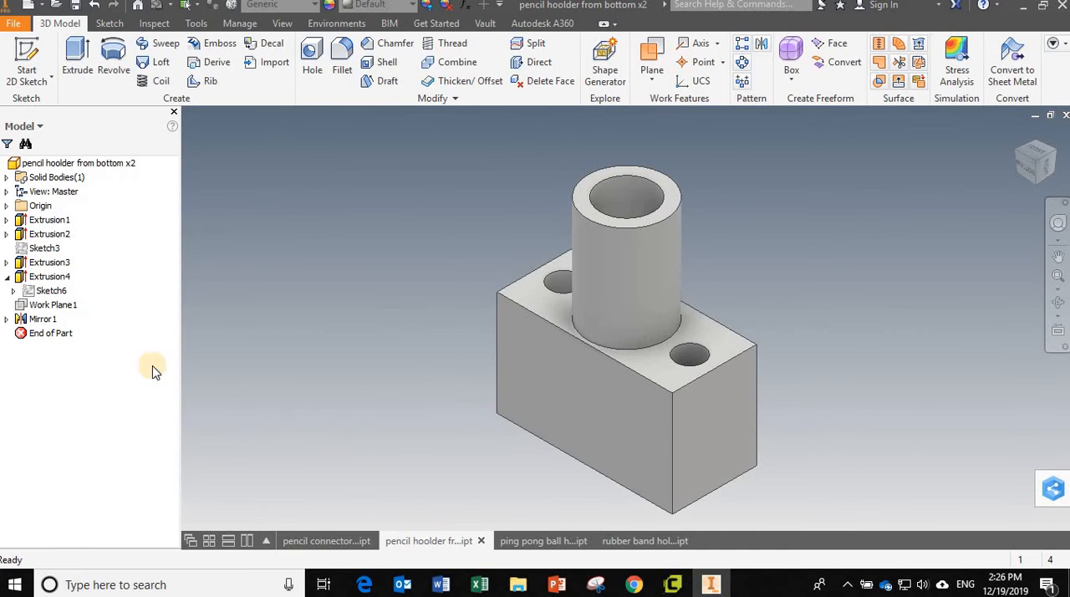
pyautogui.click(7, 220)
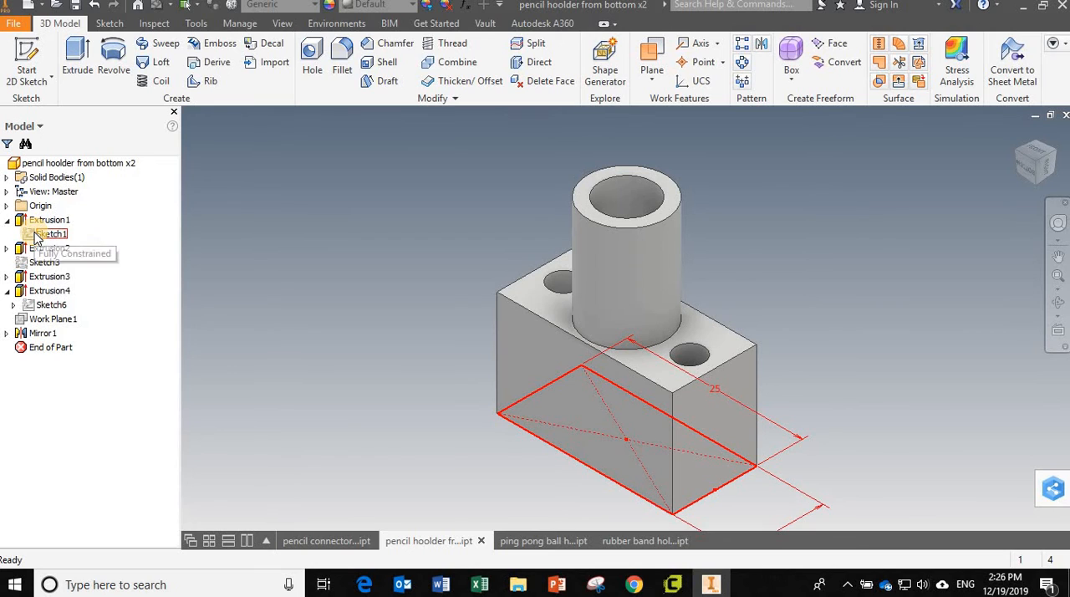
pyautogui.moveTo(356, 306); pyautogui.dragTo(357, 260, button='middle')
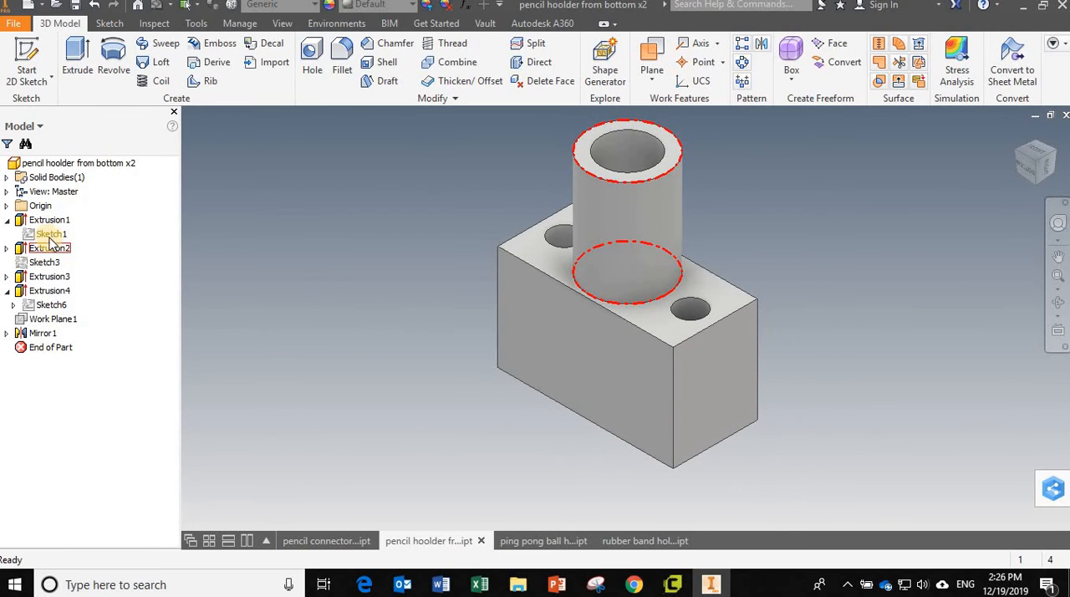
pyautogui.click(6, 249)
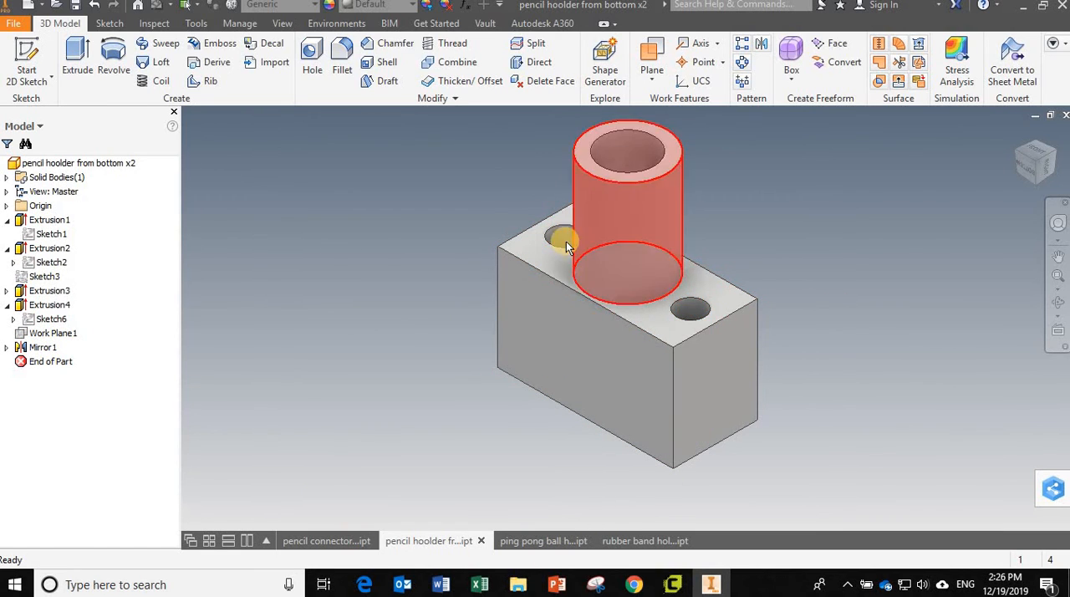
# Step: Switch to the pencil connector part and examine Sketch1 under Extrusion1 and the shape of the angled branch tube
pyautogui.click(311, 541)
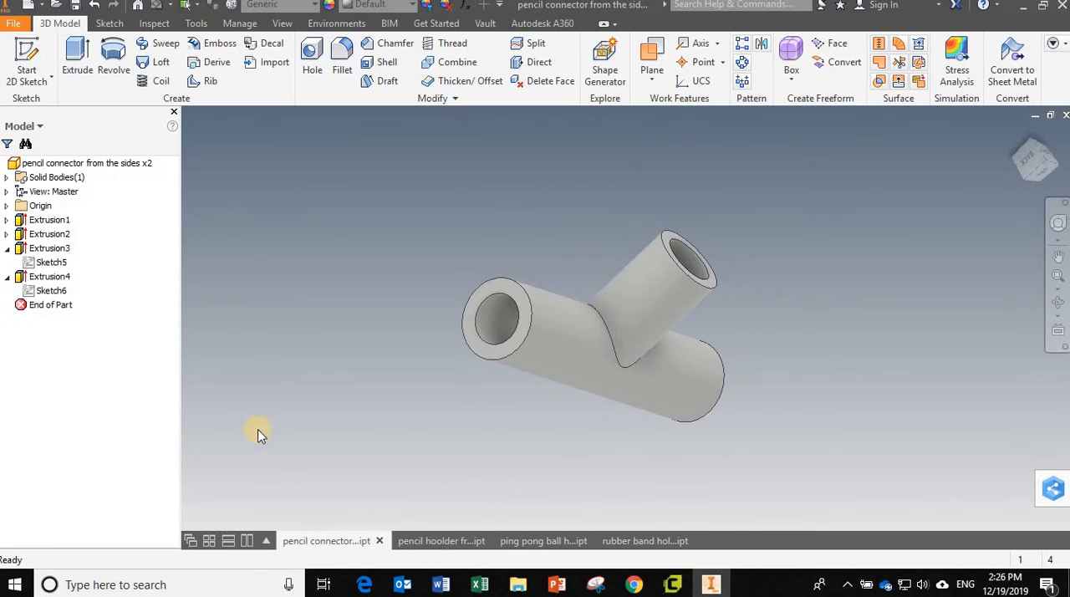
pyautogui.click(6, 220)
pyautogui.click(37, 236)
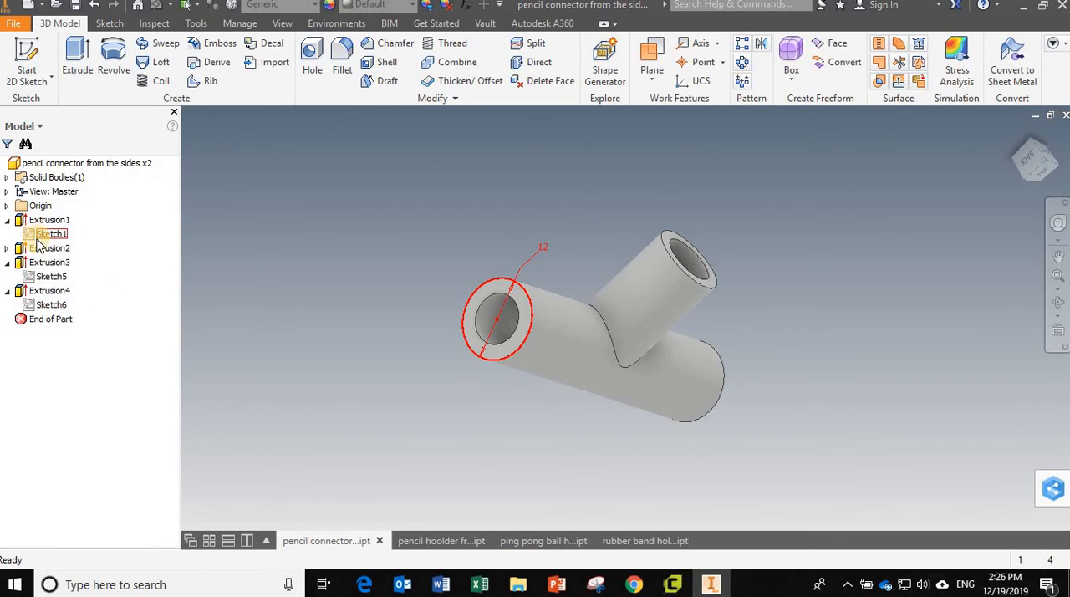
pyautogui.click(506, 404)
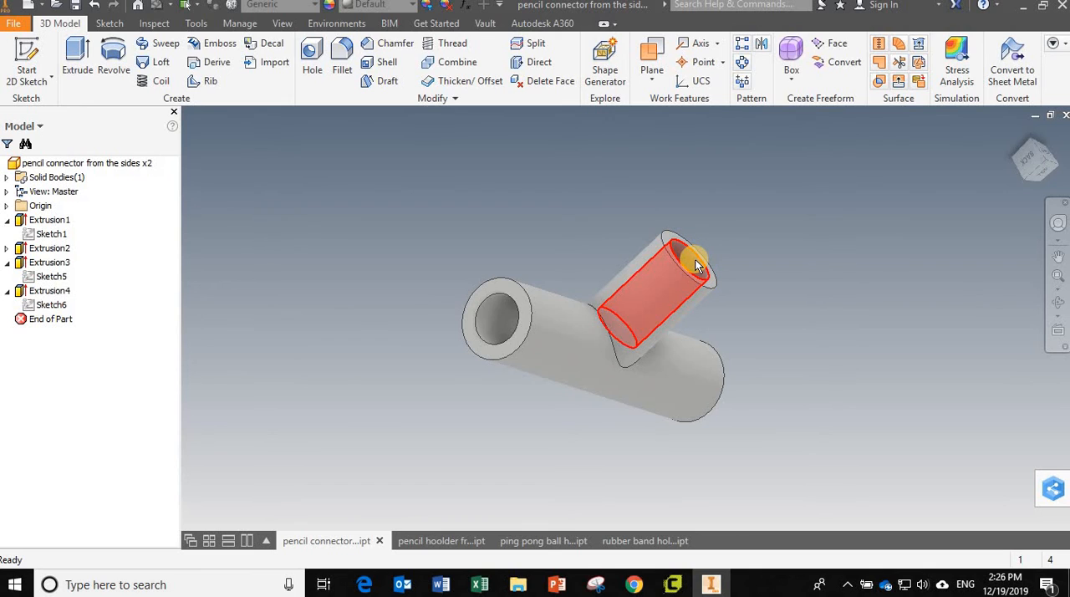
pyautogui.keyDown('shift'); pyautogui.moveTo(628, 402); pyautogui.dragTo(596, 381, button='middle'); pyautogui.keyUp('shift')
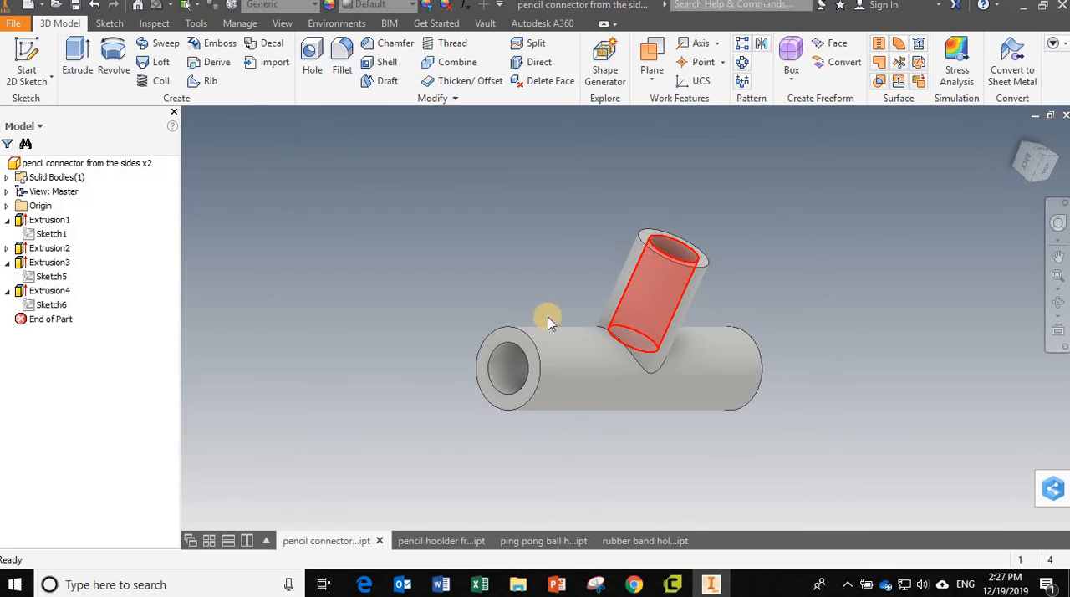
pyautogui.click(414, 444)
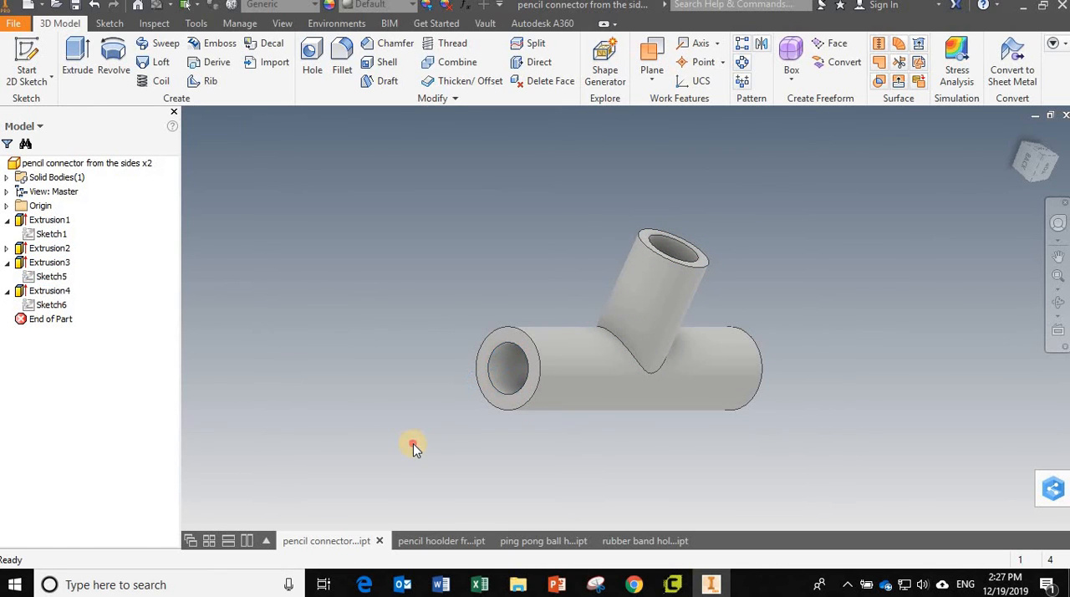
# Step: Compare the pencil holder, the rubber band holder's pegs and bore, and the ping pong ball holder's hook
pyautogui.click(455, 542)
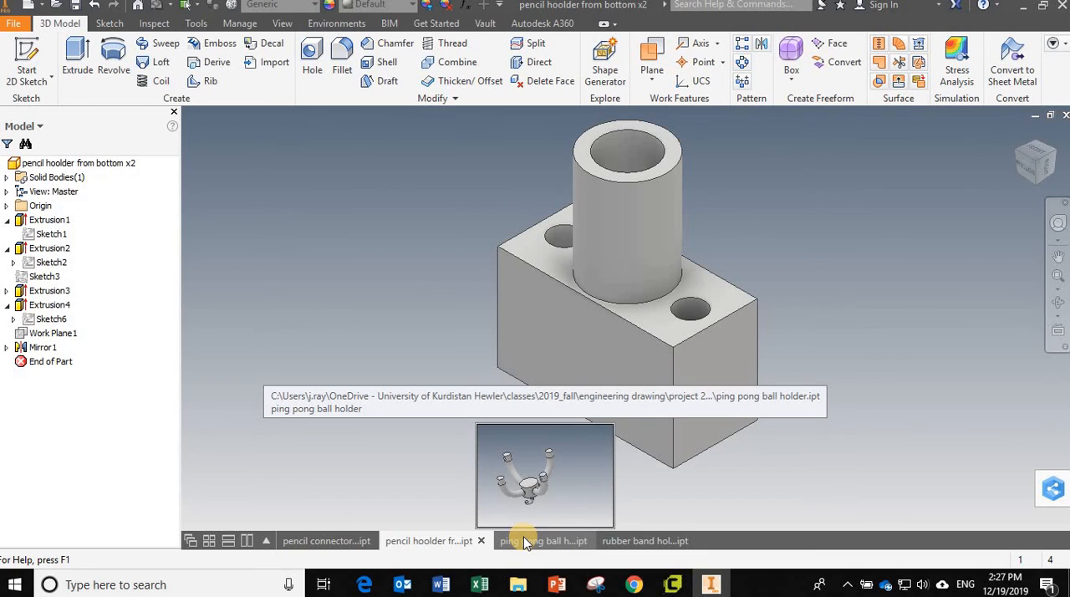
pyautogui.click(628, 541)
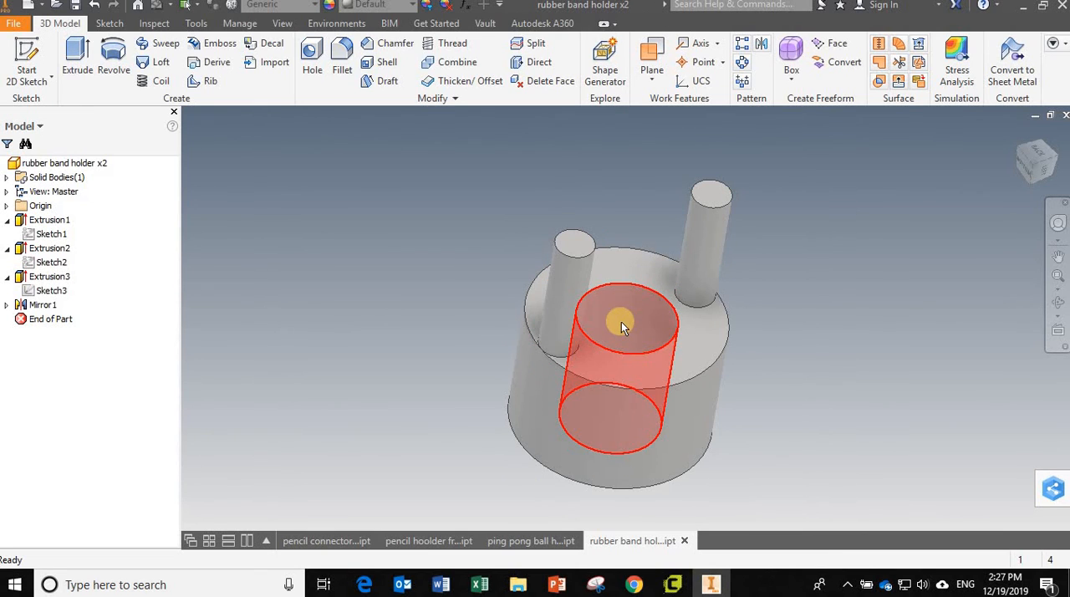
pyautogui.click(530, 544)
pyautogui.moveTo(444, 544)
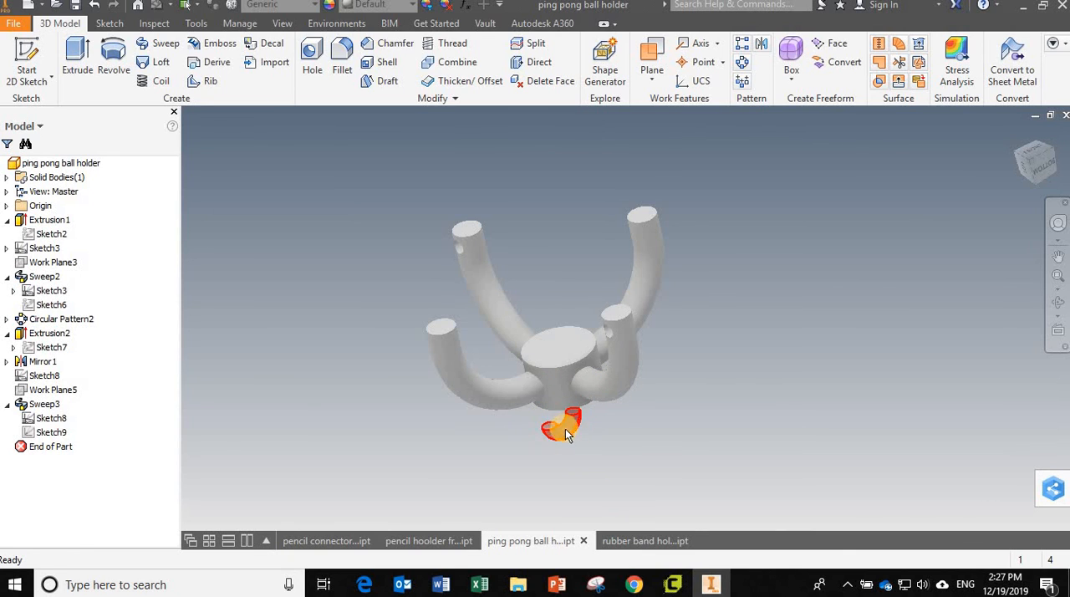
pyautogui.click(635, 541)
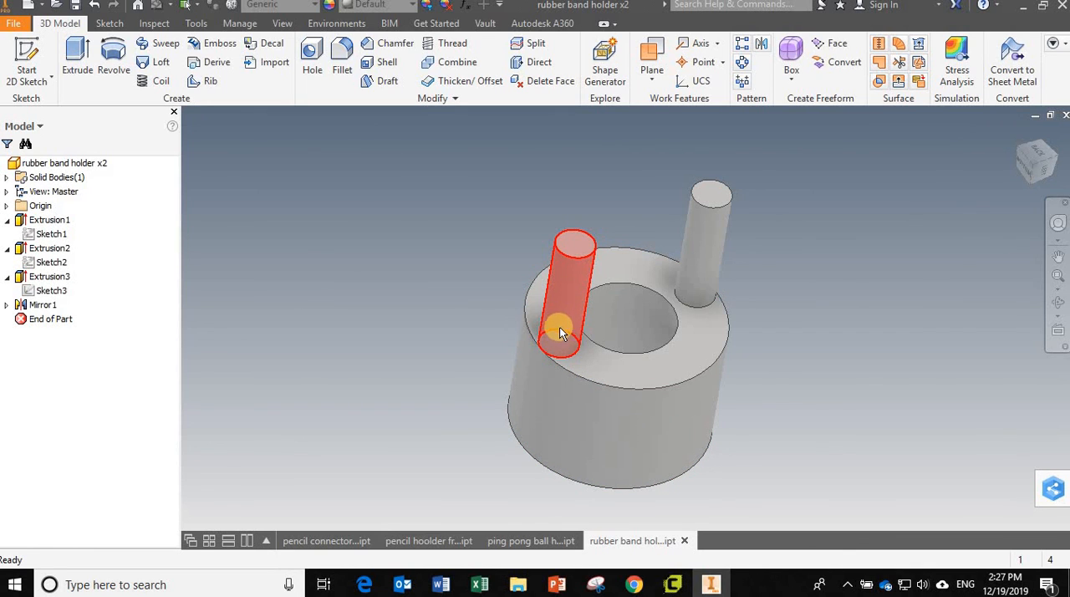
pyautogui.click(529, 541)
# Step: Review all four open parts once more in turn, finishing on the pencil connector
pyautogui.click(449, 544)
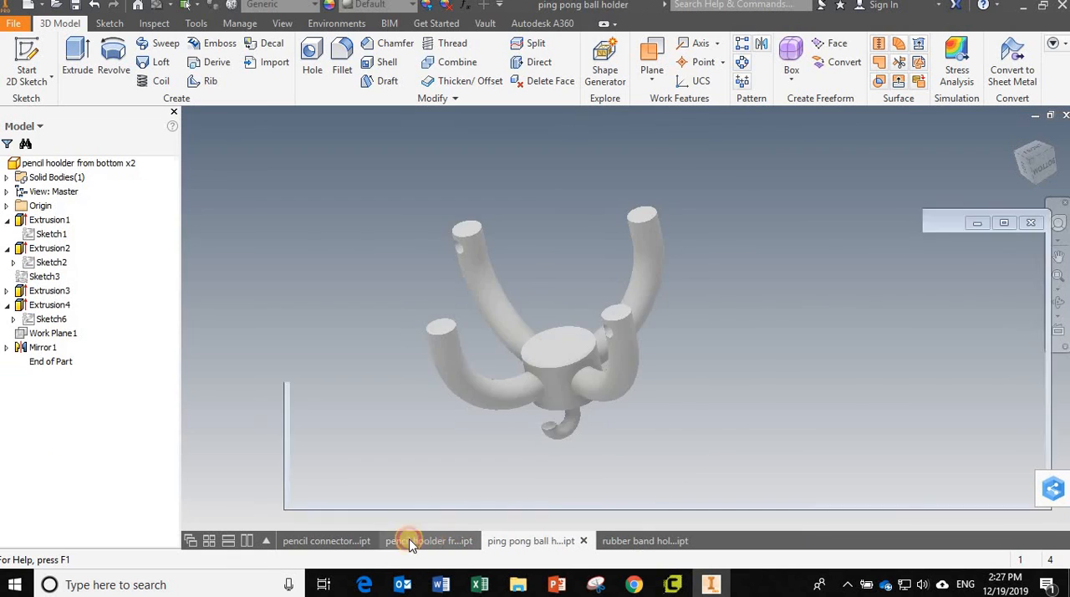
pyautogui.click(334, 541)
pyautogui.click(435, 540)
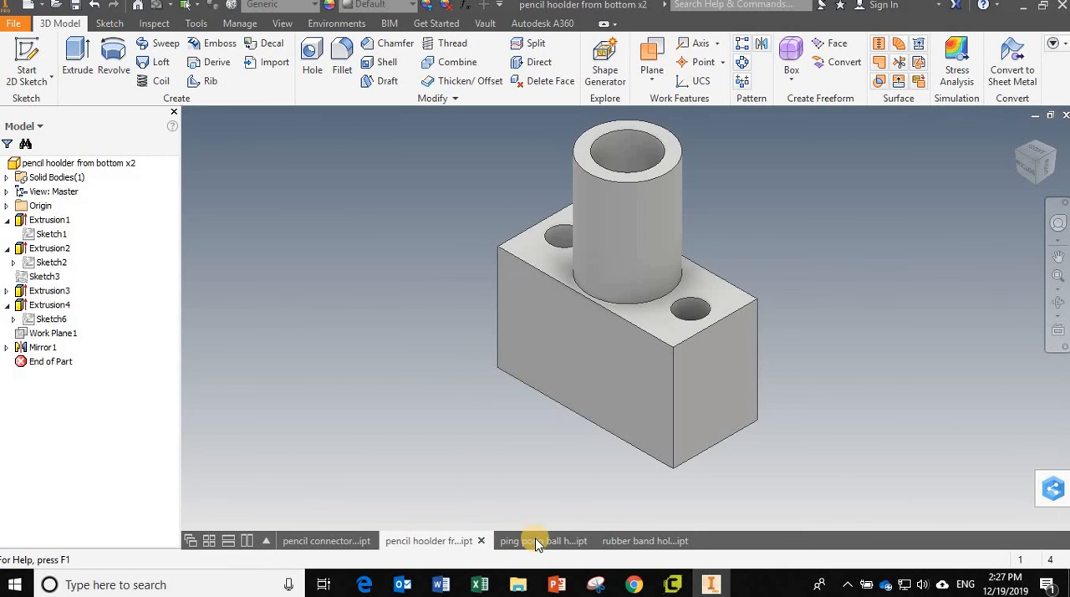
pyautogui.click(538, 539)
pyautogui.click(623, 540)
pyautogui.click(556, 542)
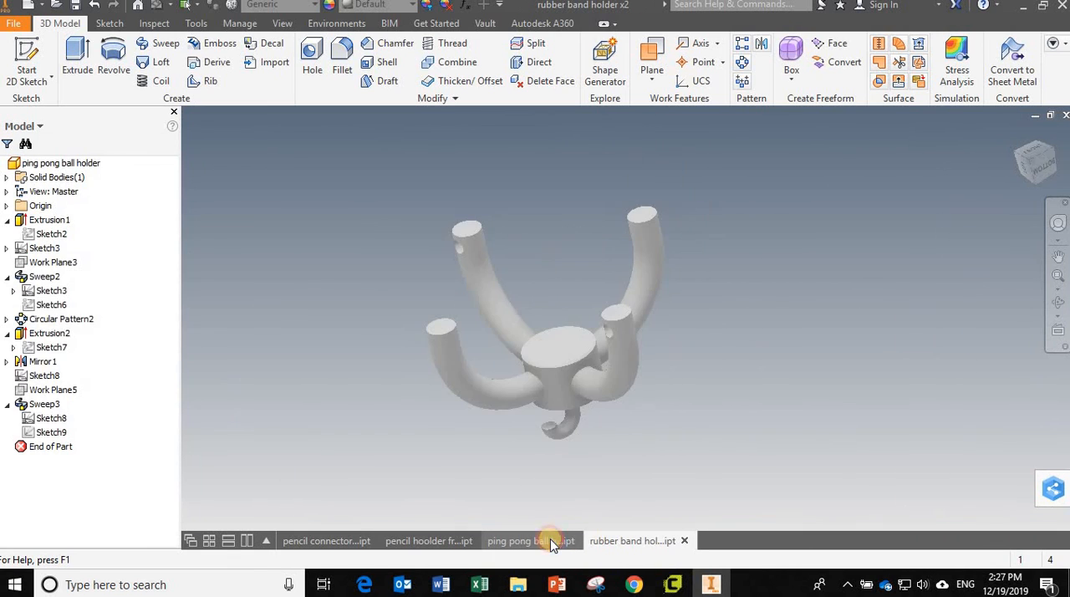
pyautogui.click(441, 540)
pyautogui.click(339, 542)
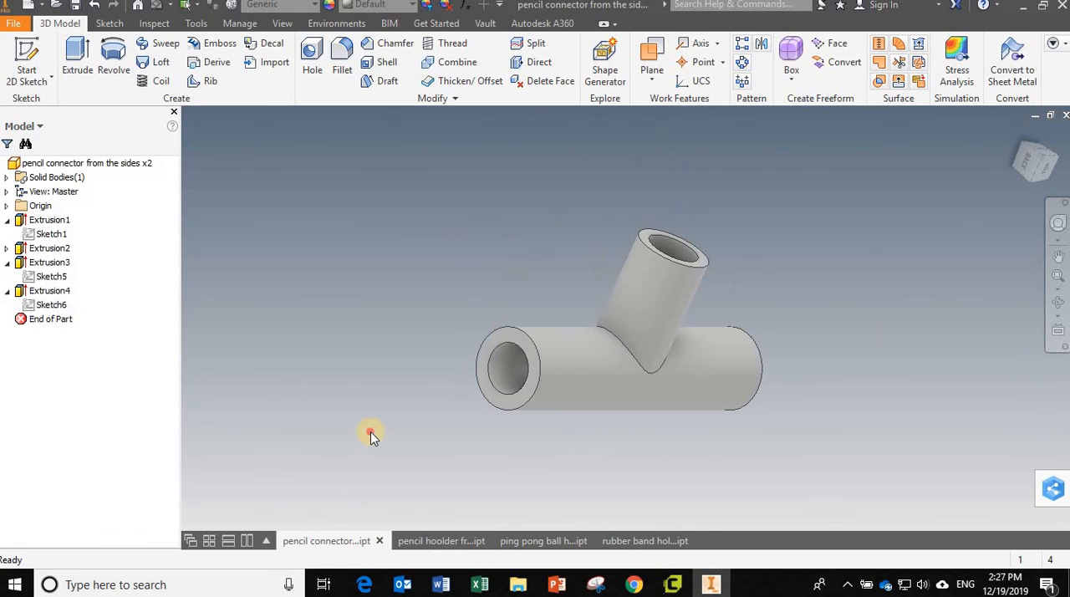